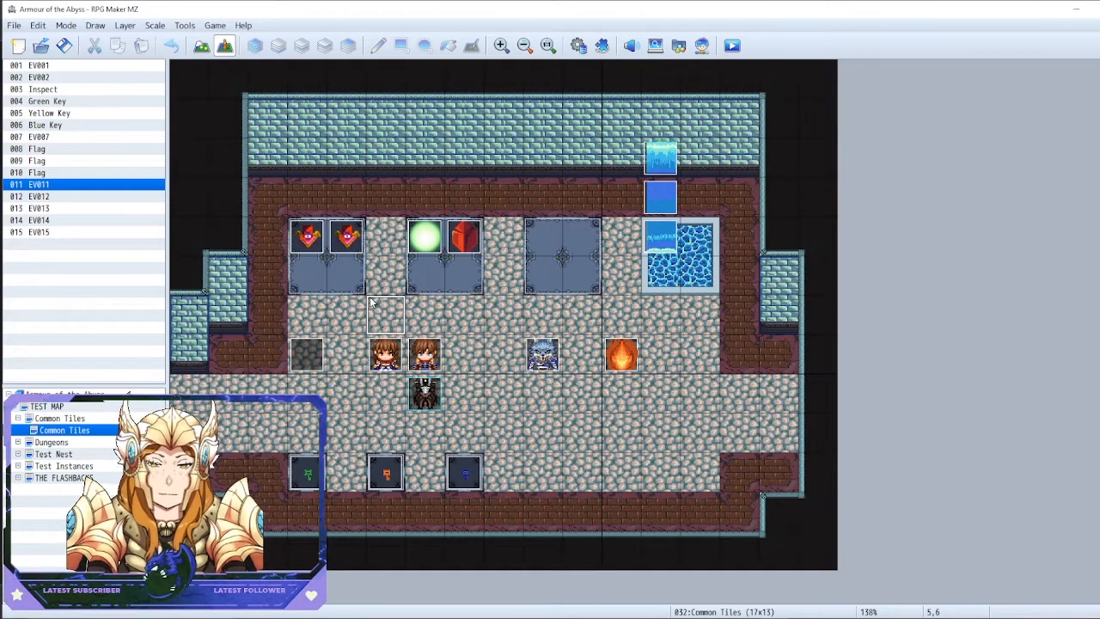
- Switch back and forth between the parent and nested Common Tiles maps to compare their layouts and events
click(369, 290)
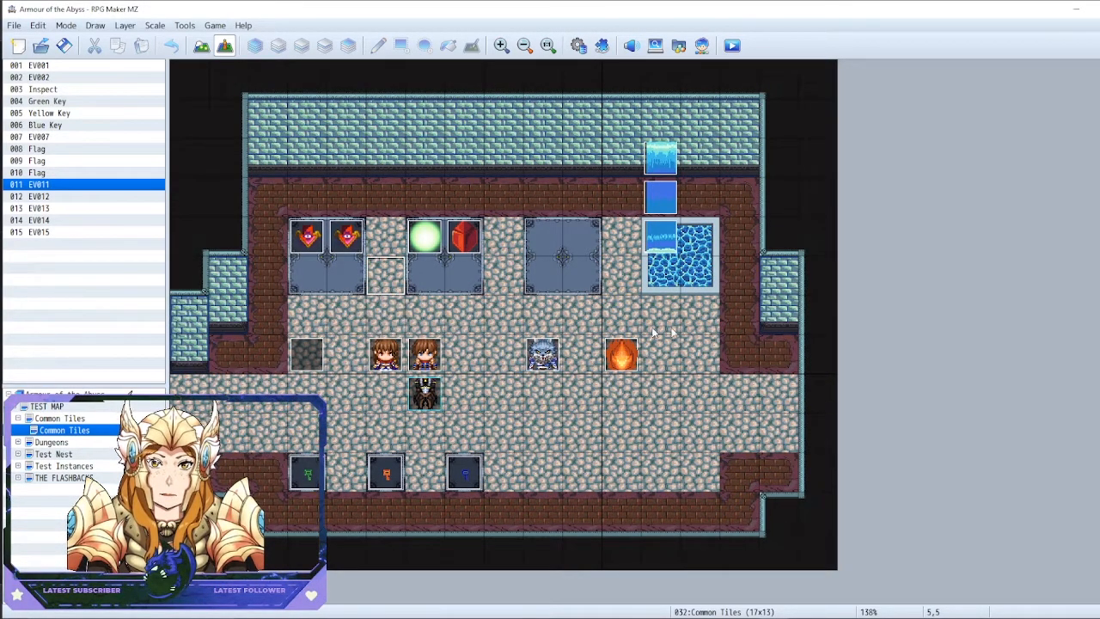
click(583, 393)
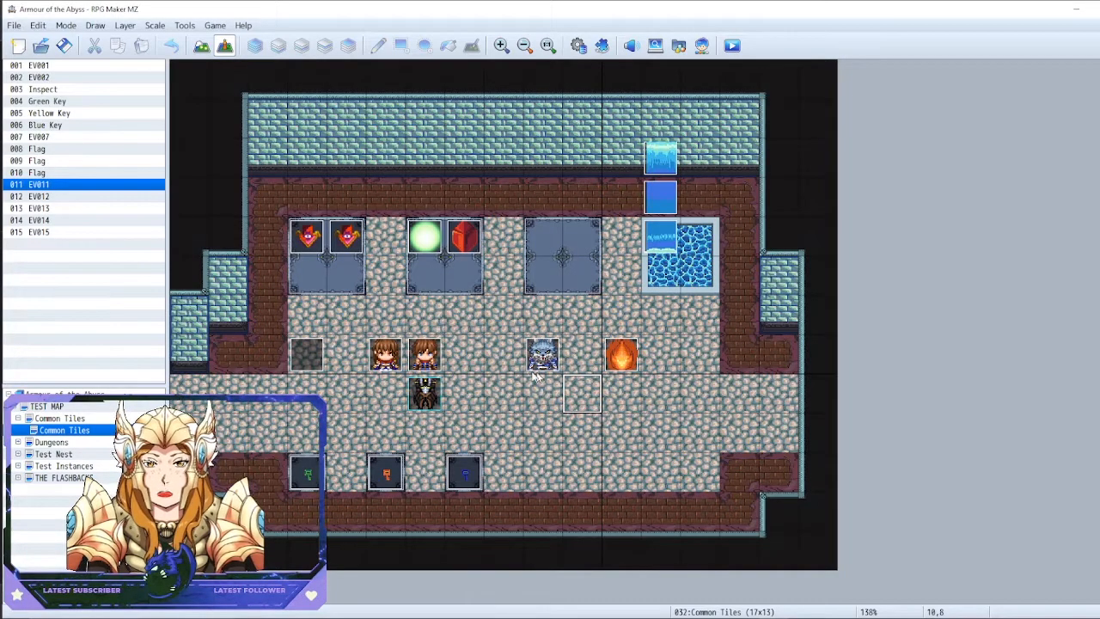
click(43, 419)
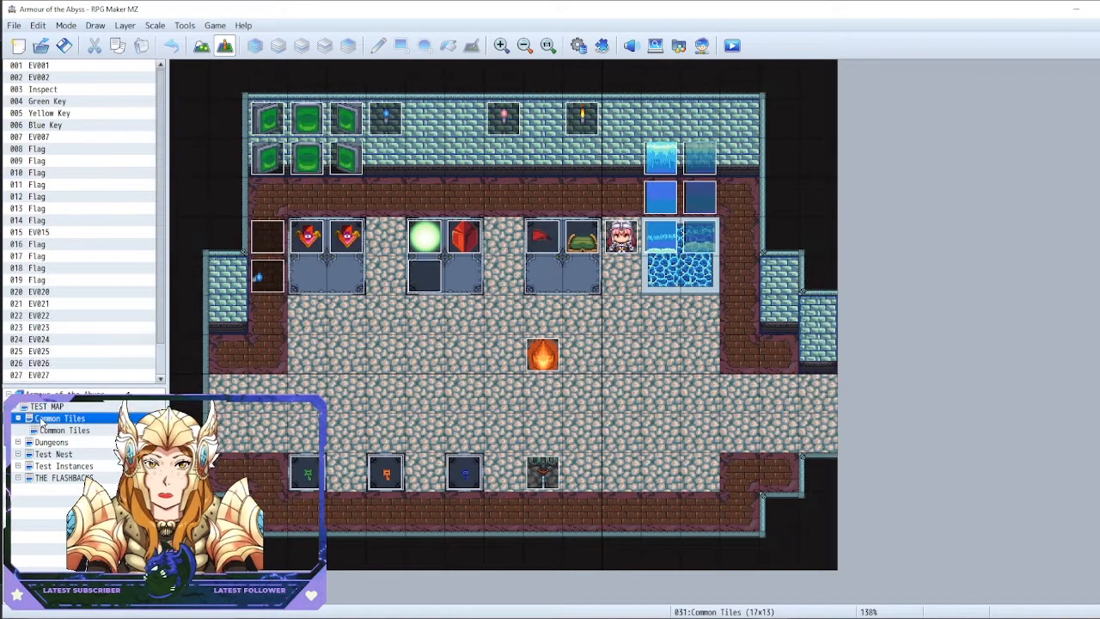
click(69, 429)
click(73, 418)
click(69, 430)
click(75, 418)
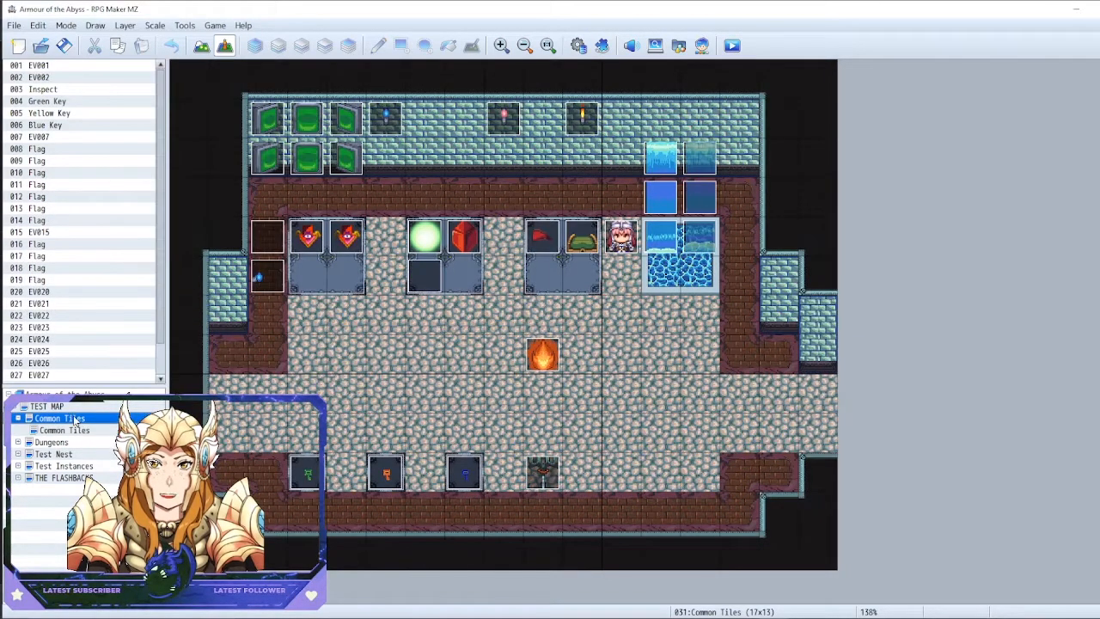
click(67, 429)
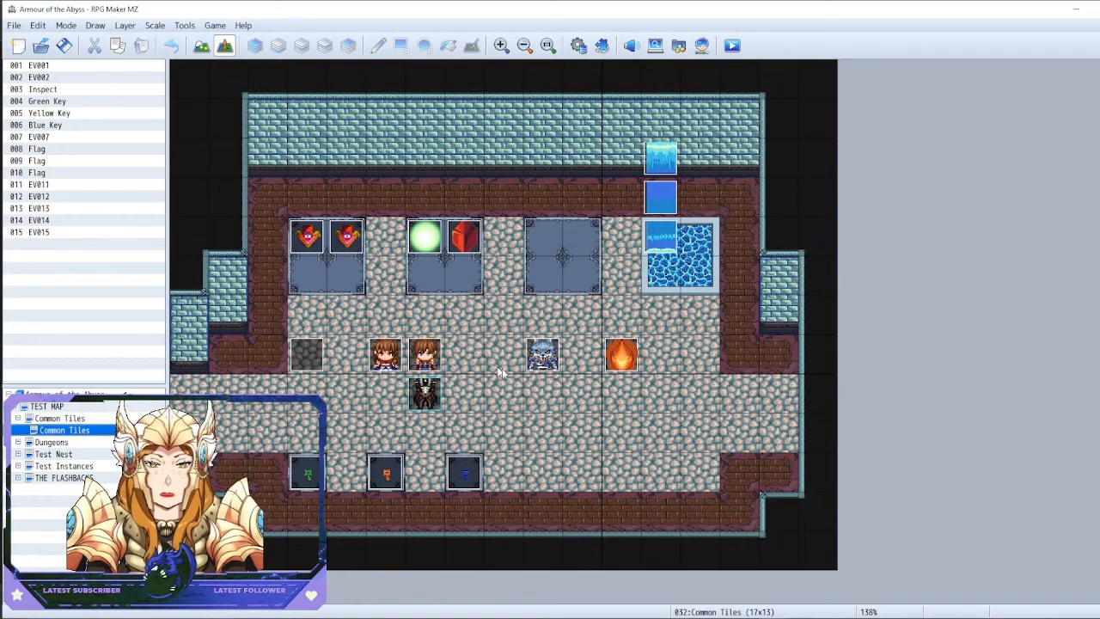
key(Up)
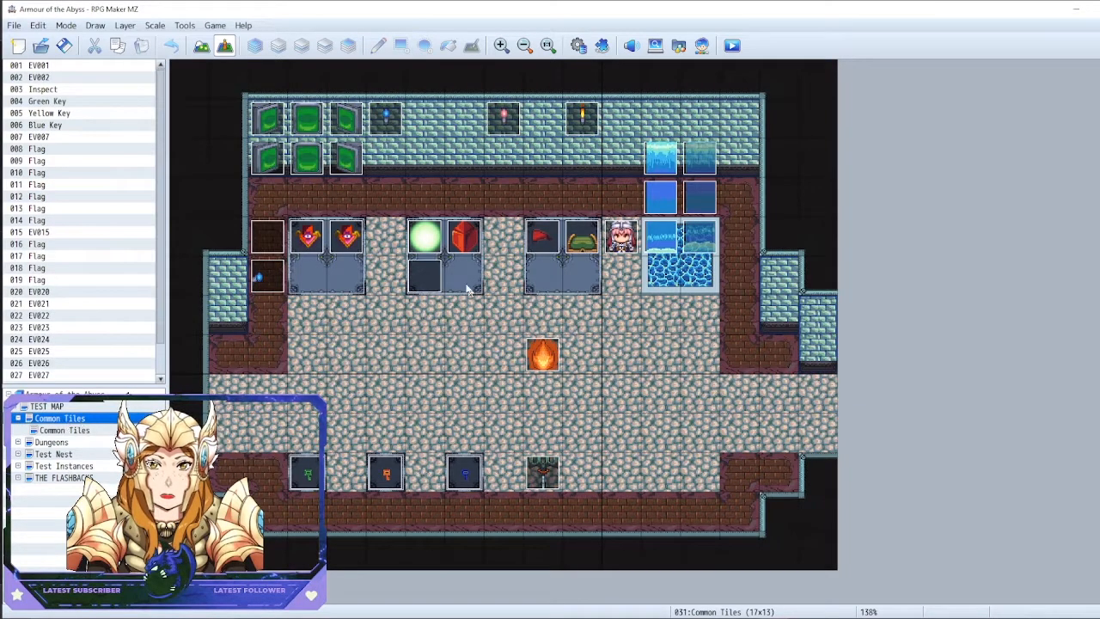
- Examine the east exit of the parent Common Tiles map and the matching west exit of the nested Common Tiles map
click(487, 349)
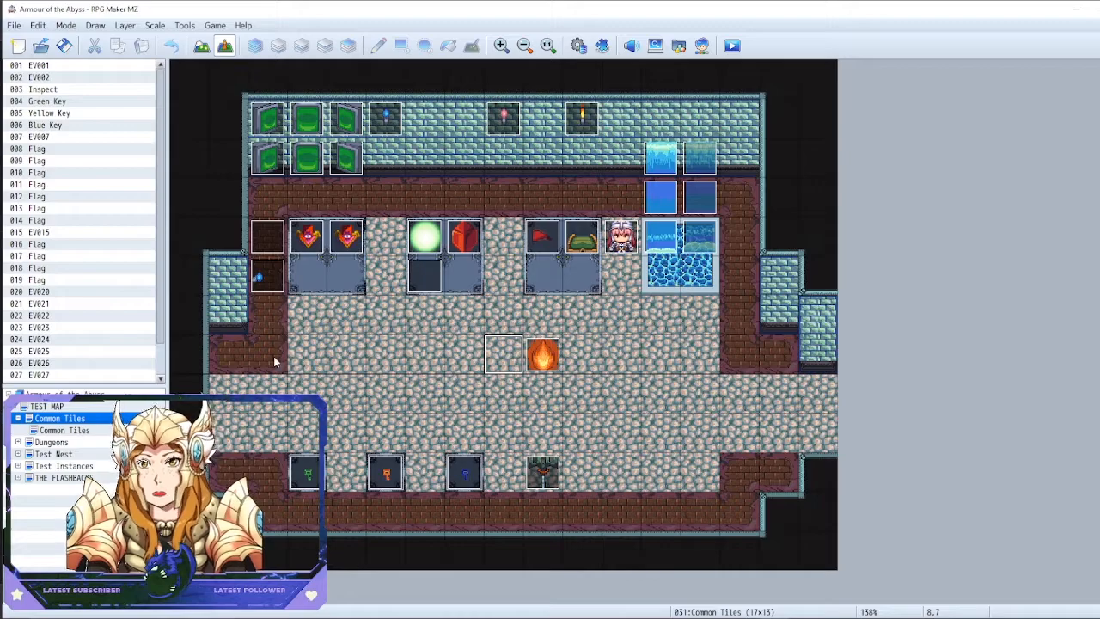
click(661, 356)
click(778, 393)
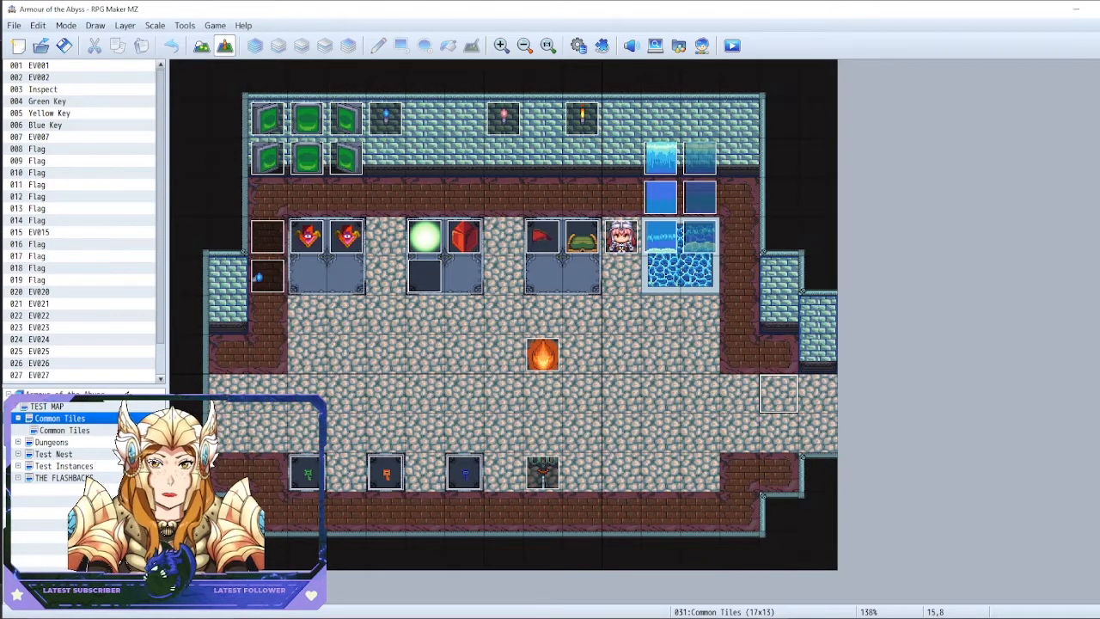
click(65, 430)
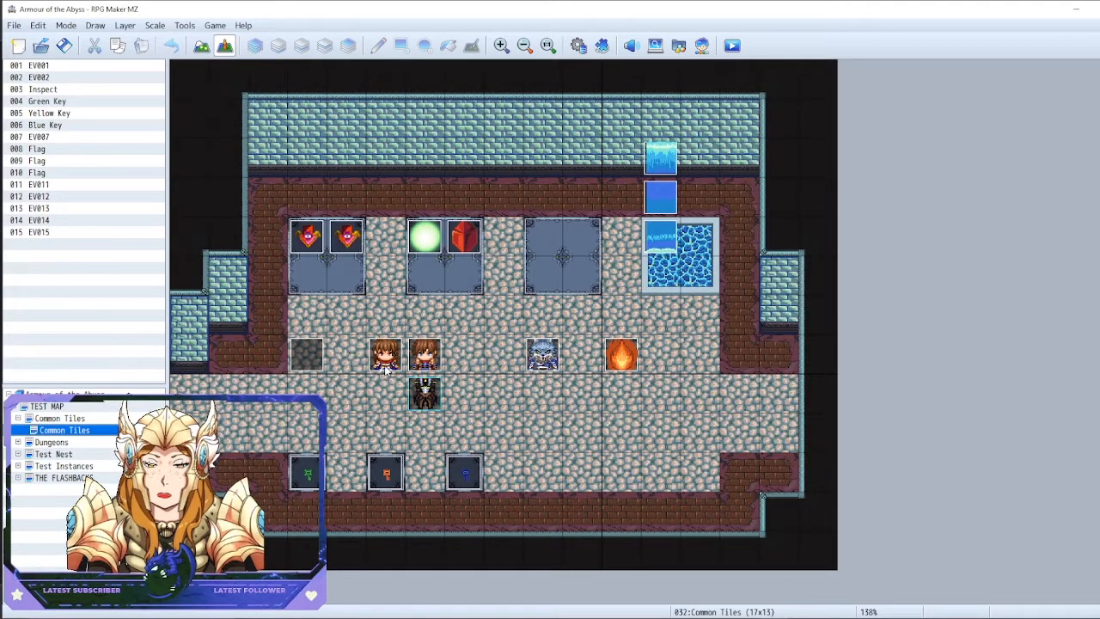
click(241, 334)
click(233, 359)
click(264, 380)
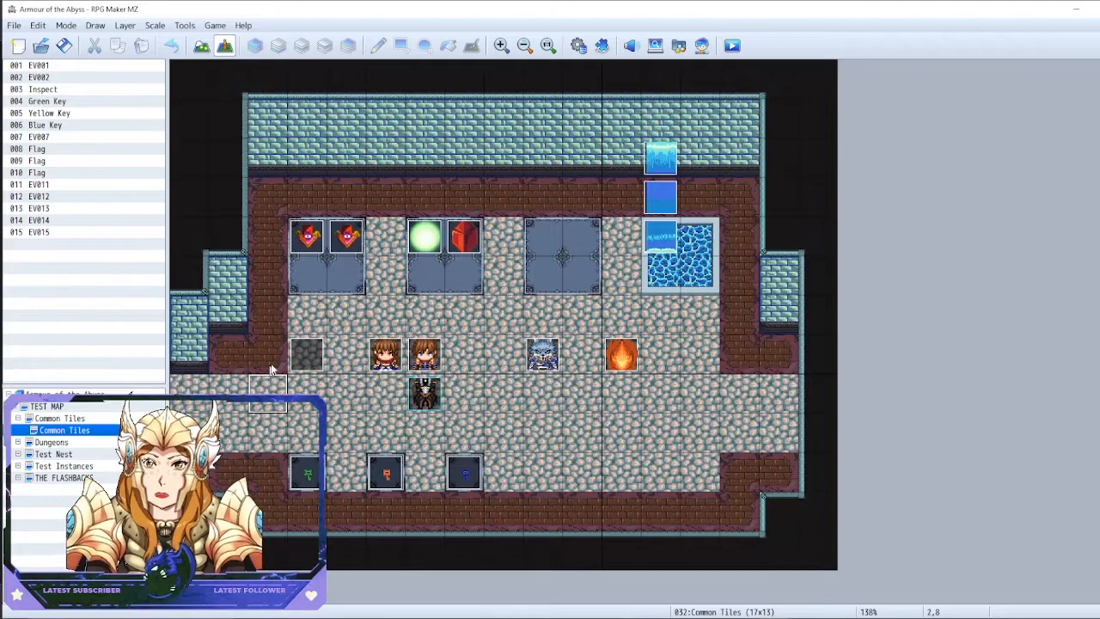
click(267, 315)
click(190, 393)
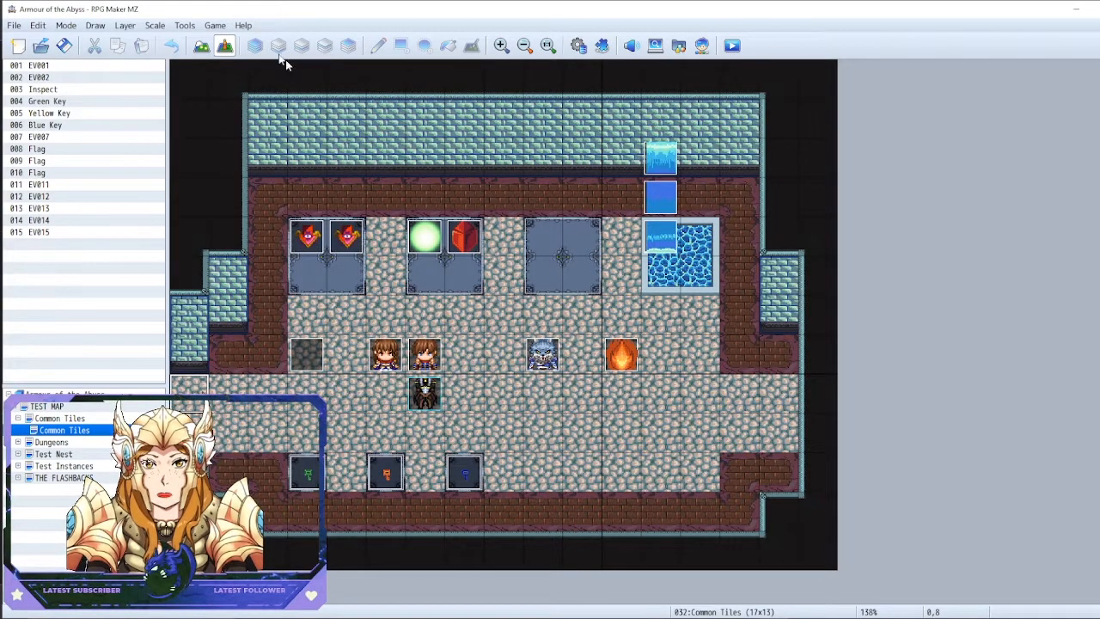
- Switch the nested Common Tiles map to tile editing and back to event editing, with tile (0,8) selected
click(200, 47)
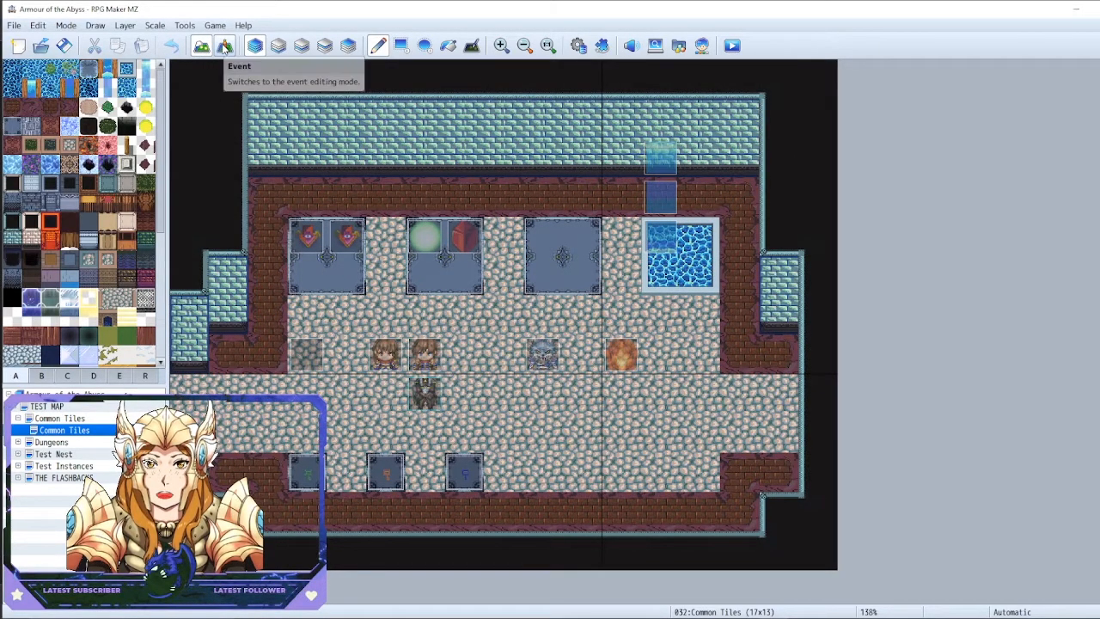
click(224, 46)
click(230, 391)
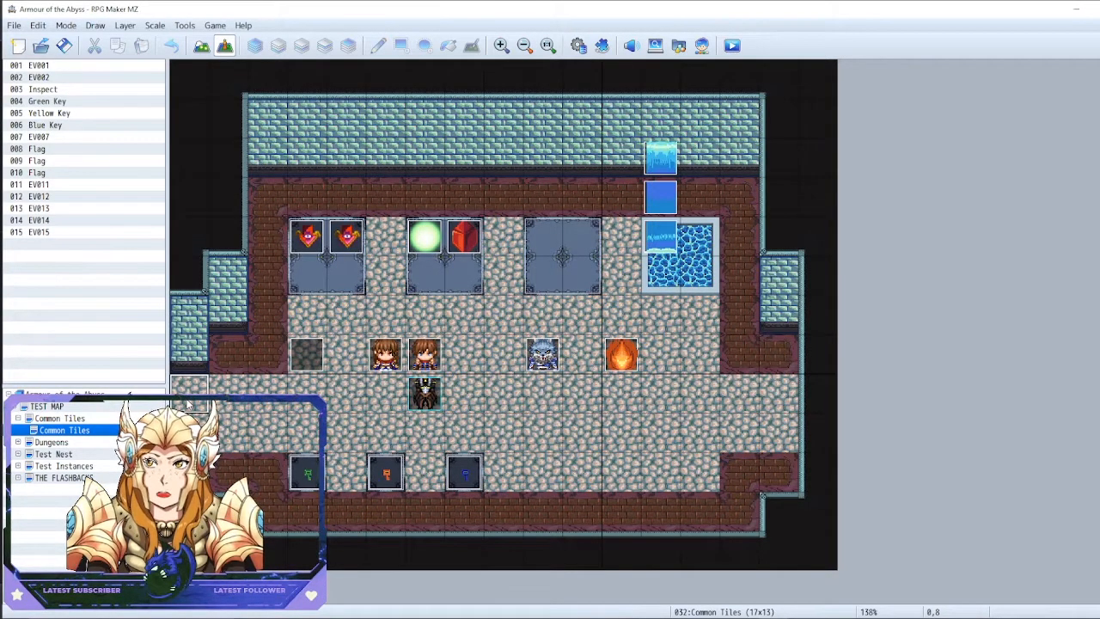
key(XF86AudioPlay)
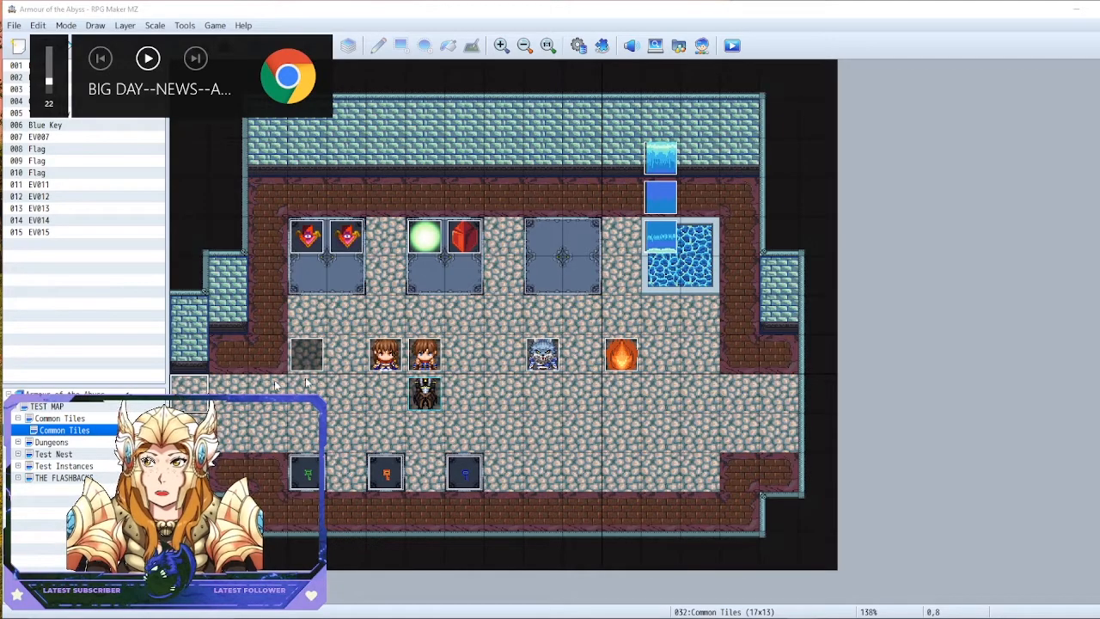
- Start a quick Transfer event on tile (16,8) at the east exit of the parent Common Tiles map
click(89, 420)
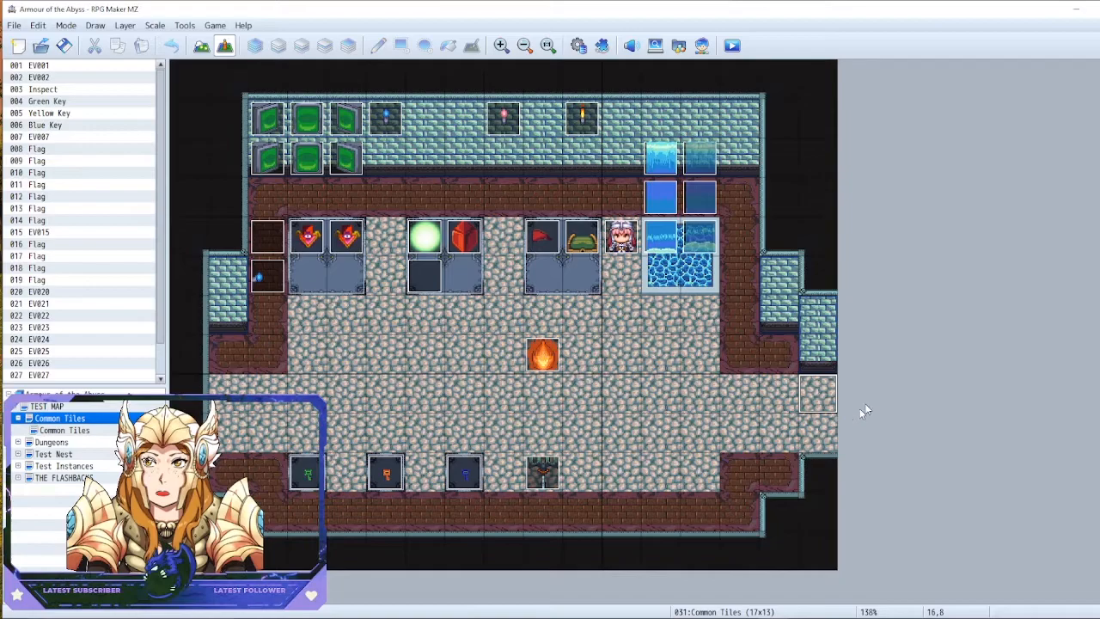
right_click(806, 396)
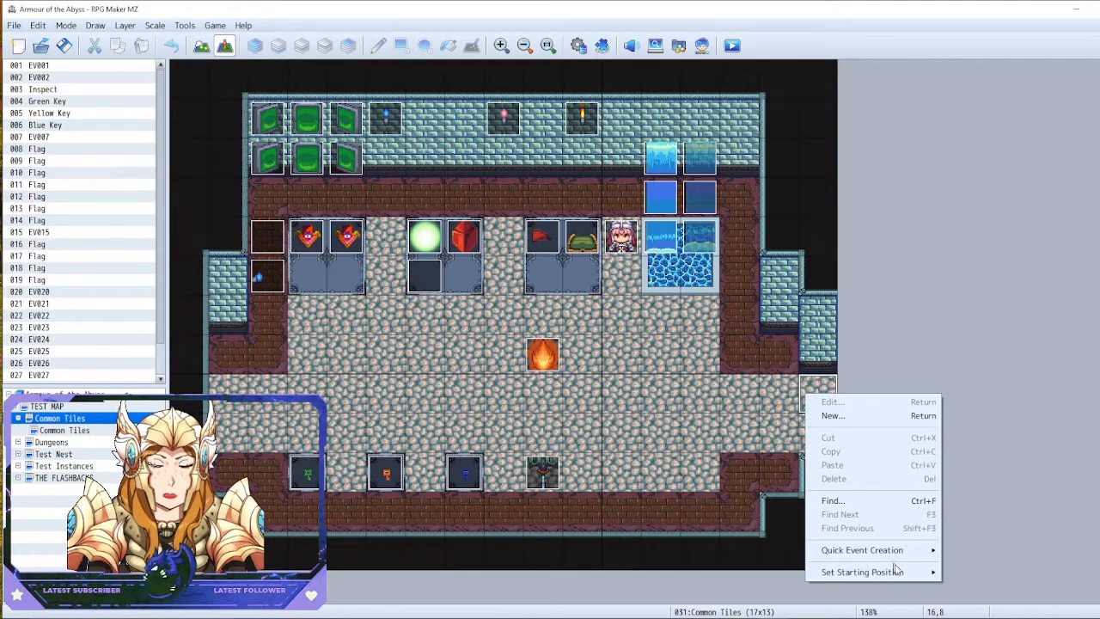
mouse_move(895, 559)
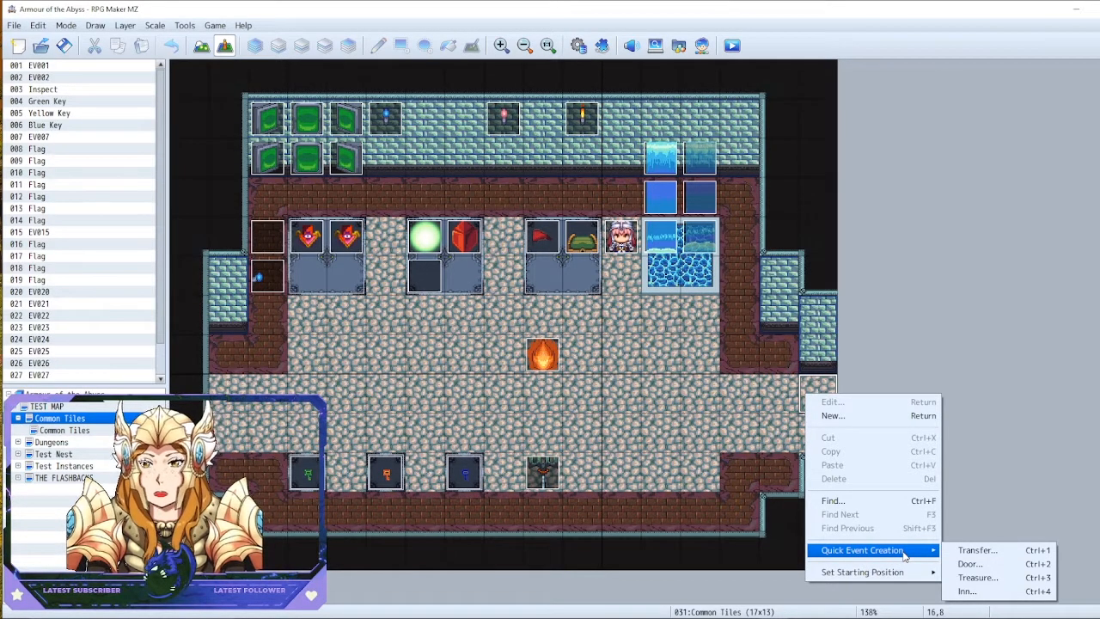
click(806, 370)
right_click(801, 390)
mouse_move(854, 570)
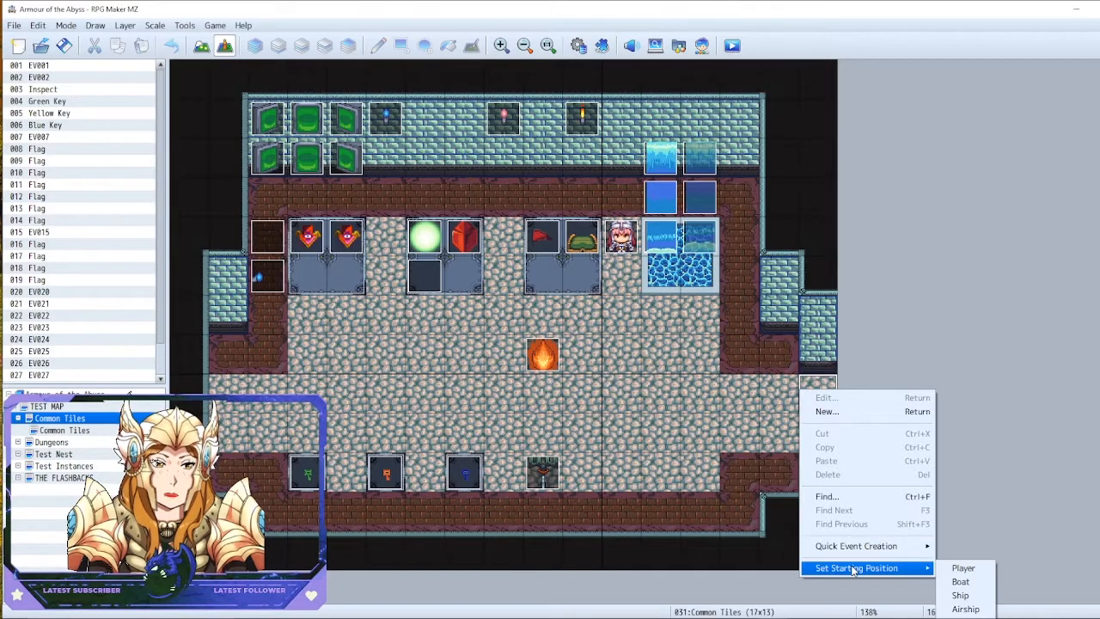
mouse_move(859, 550)
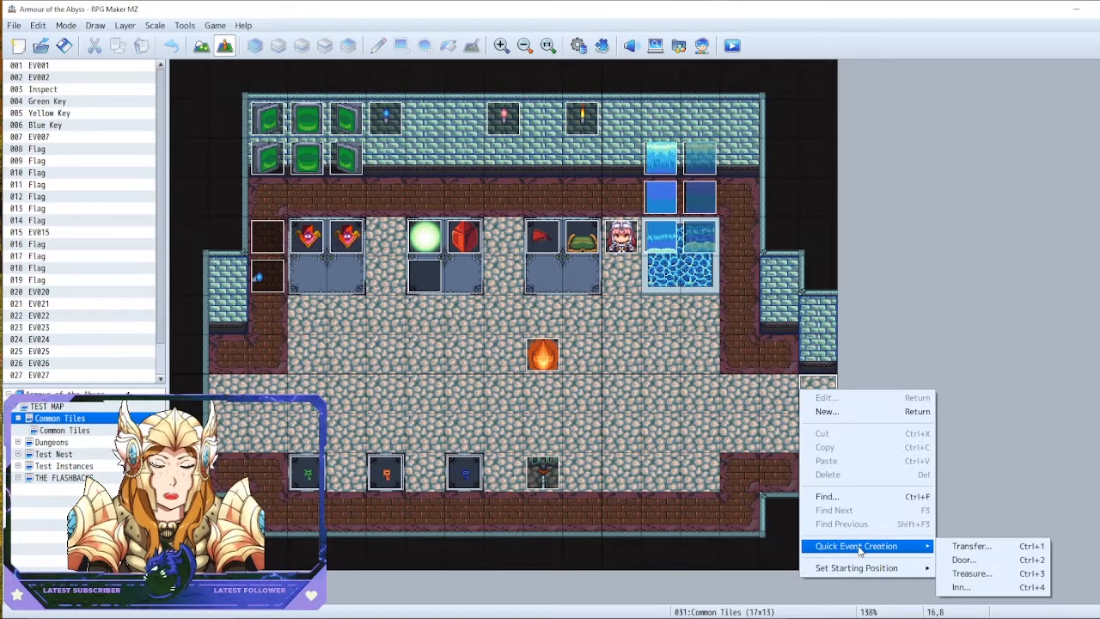
click(971, 546)
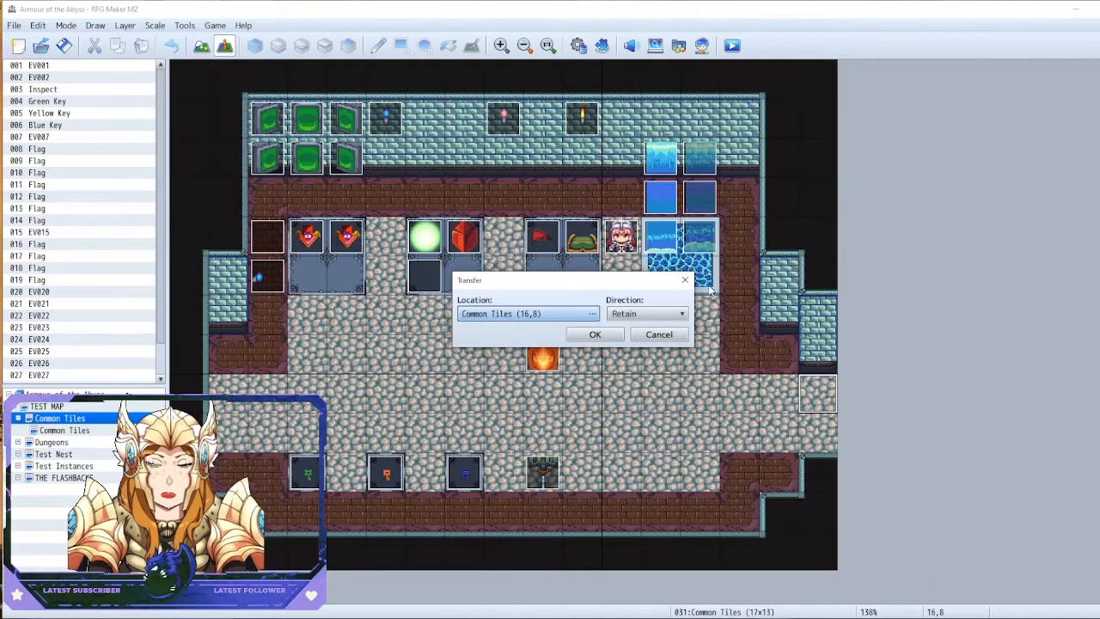
- Set the transfer destination to tile (0,8) at the west exit of the nested Common Tiles map
drag(527, 281, 439, 266)
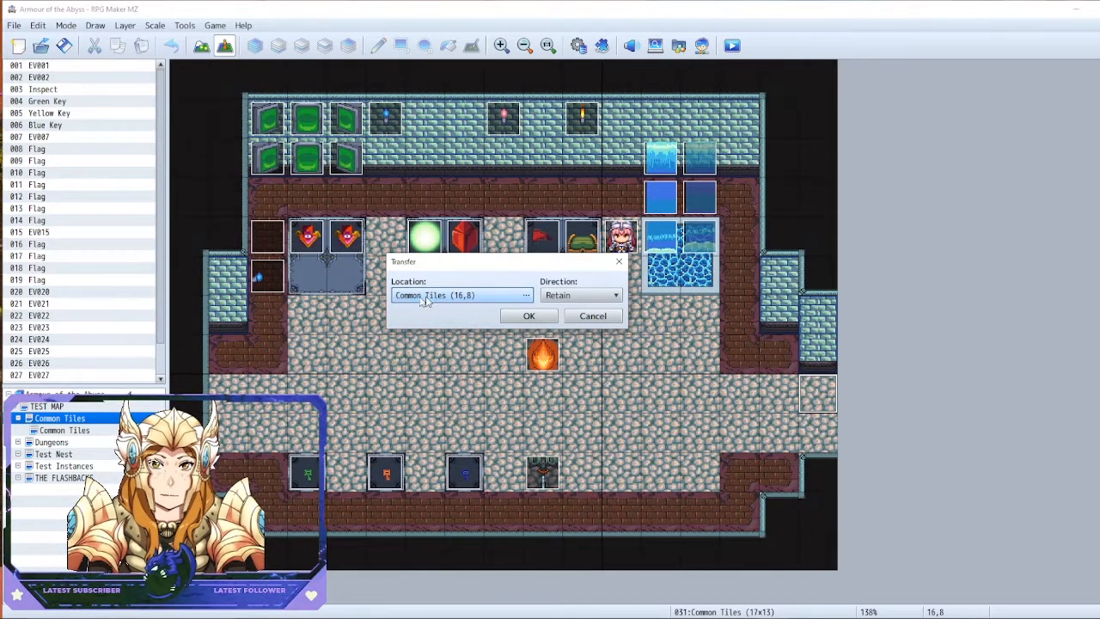
click(526, 296)
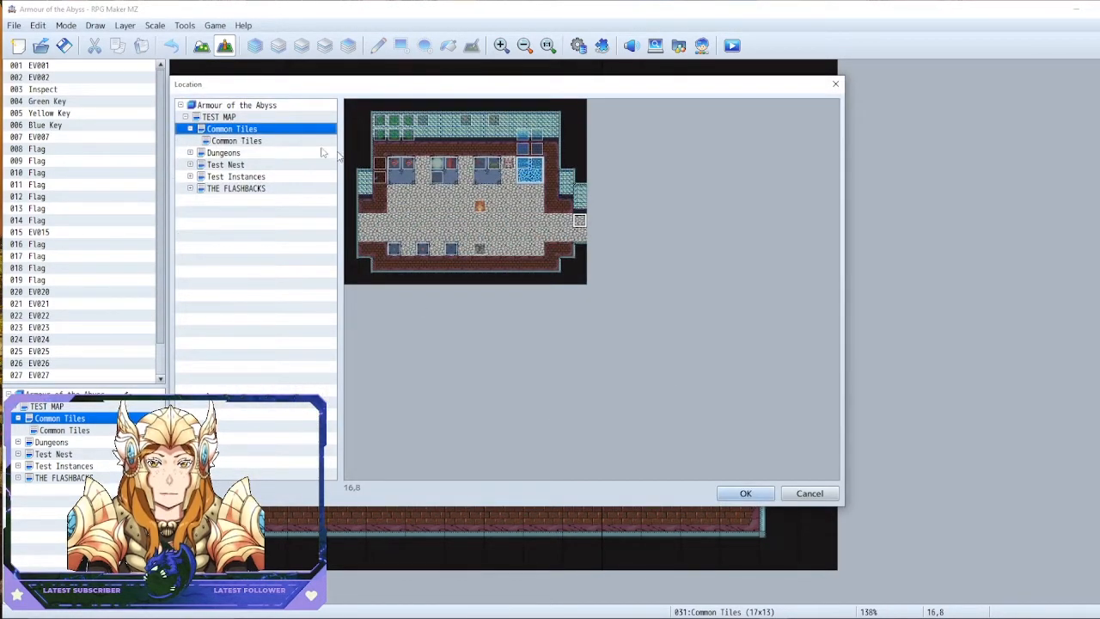
key(Down)
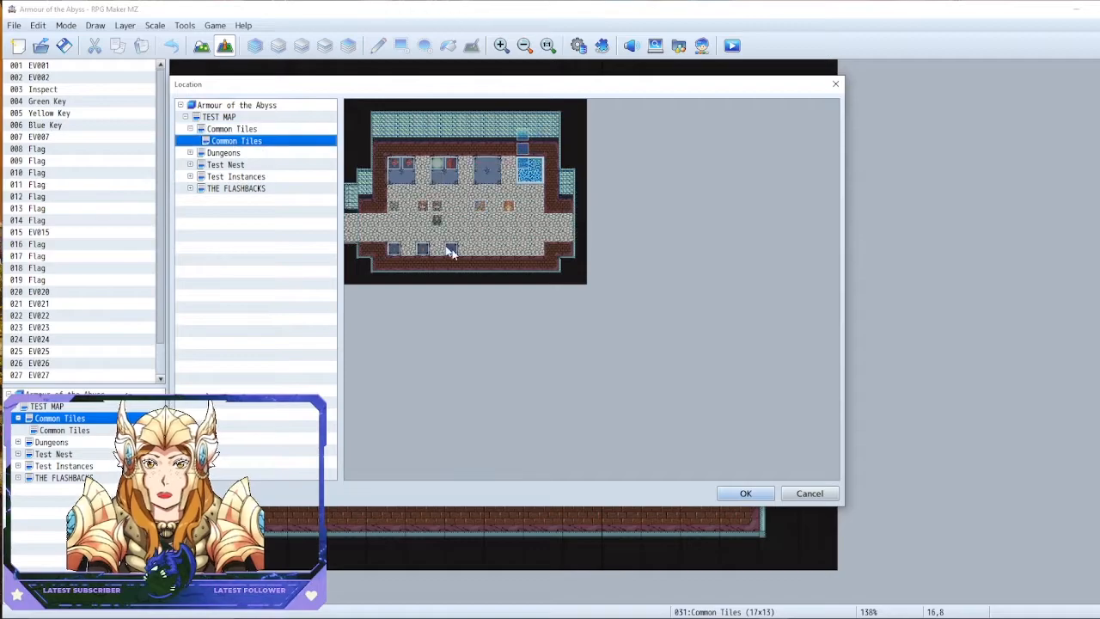
click(350, 222)
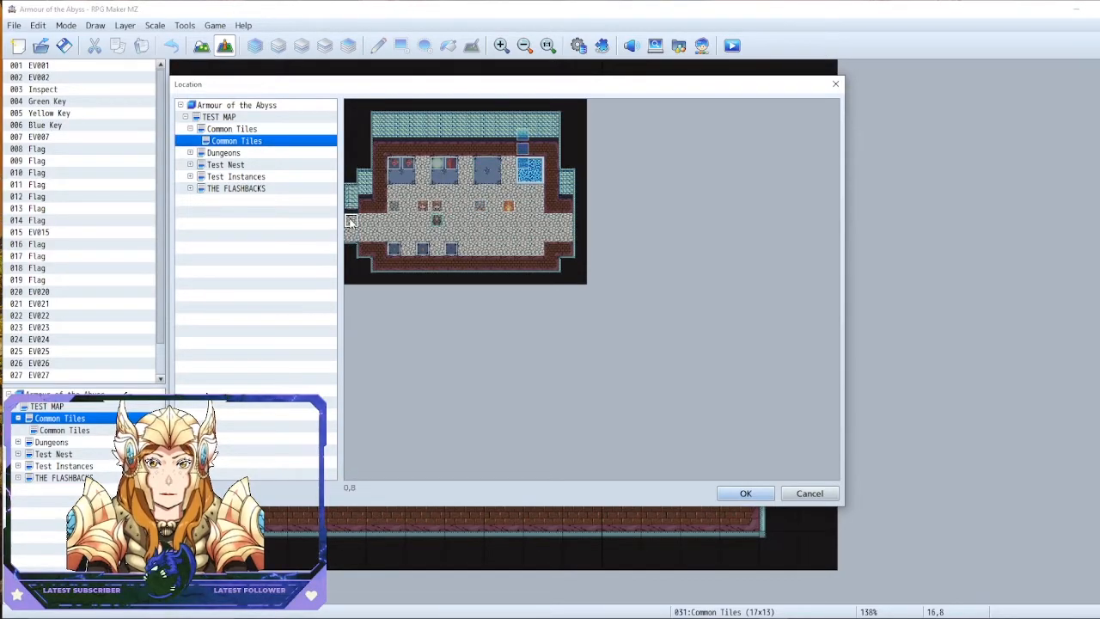
double_click(350, 222)
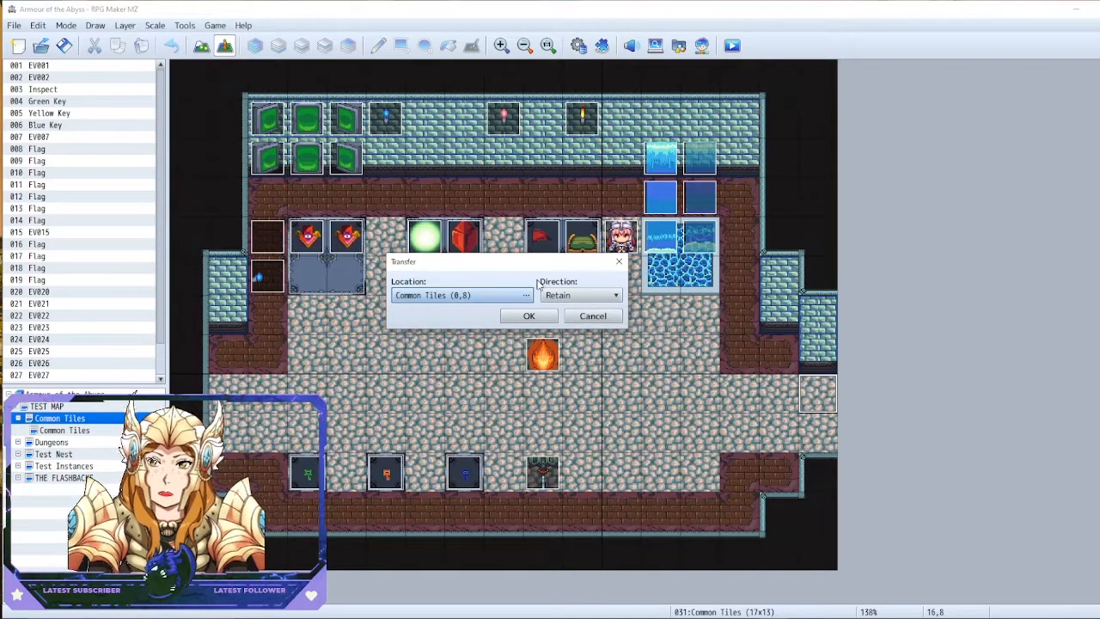
- Set the transfer's arrival direction to Right and create the event
click(566, 295)
click(566, 296)
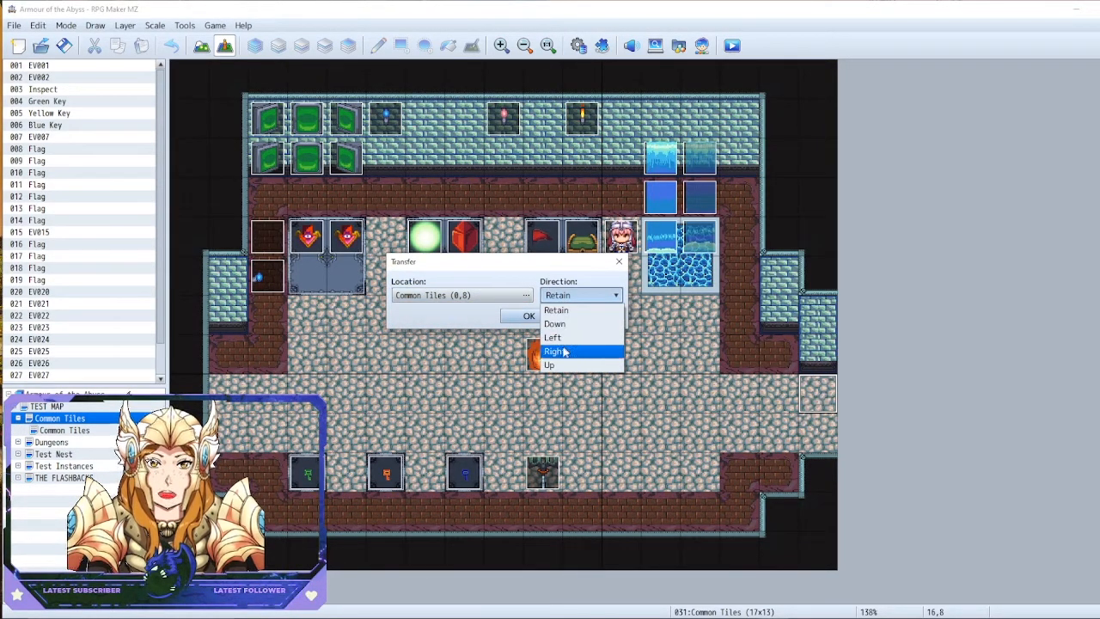
click(566, 350)
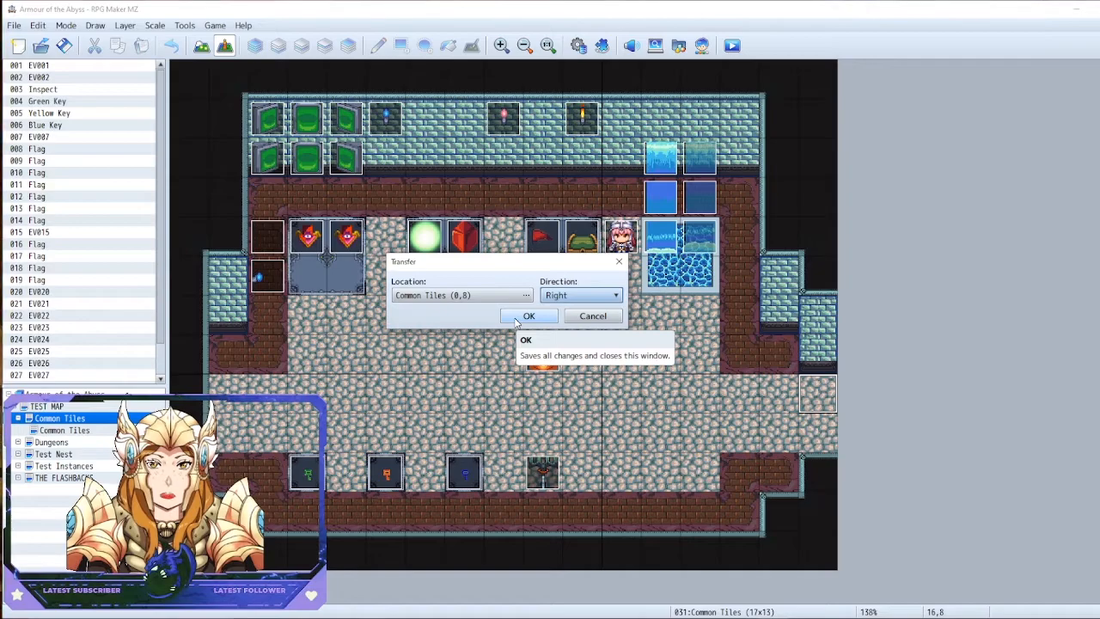
click(574, 296)
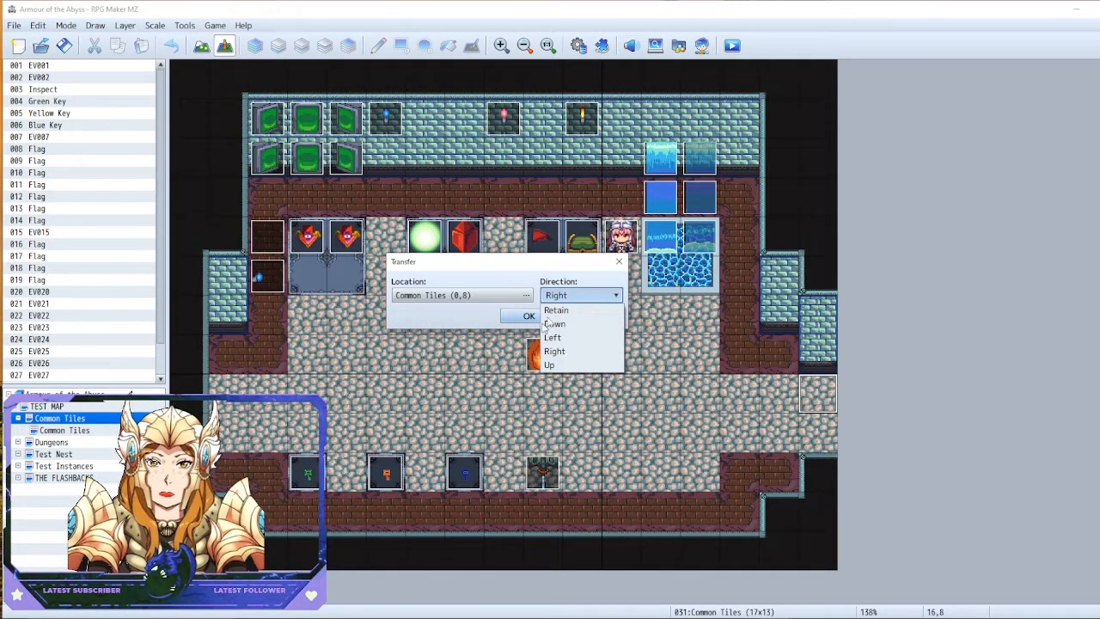
click(556, 294)
click(557, 295)
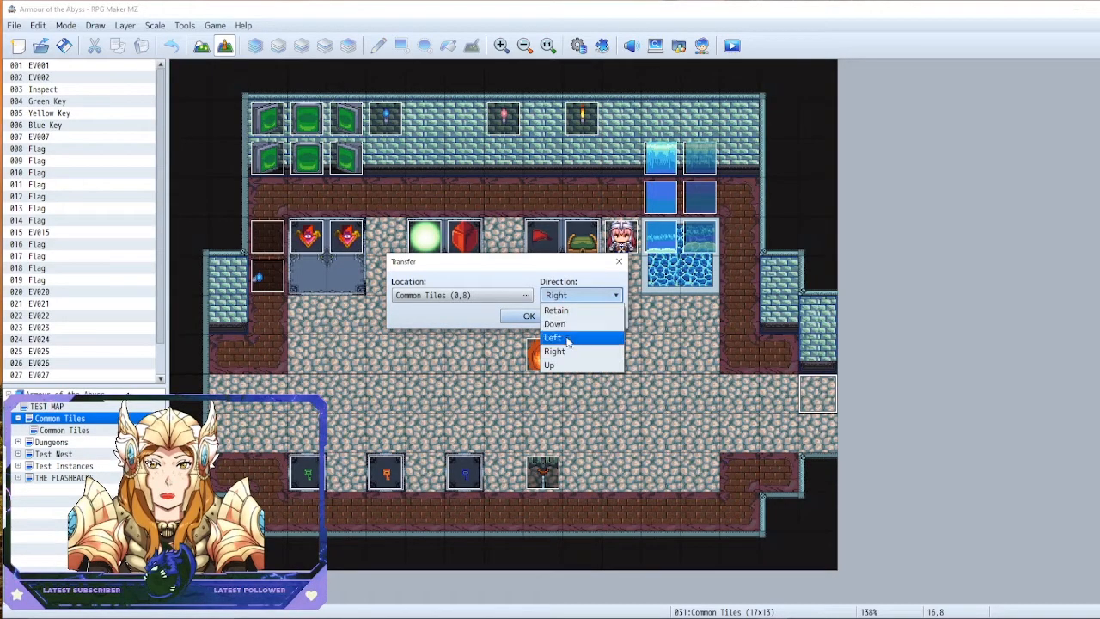
click(550, 267)
click(559, 295)
click(559, 297)
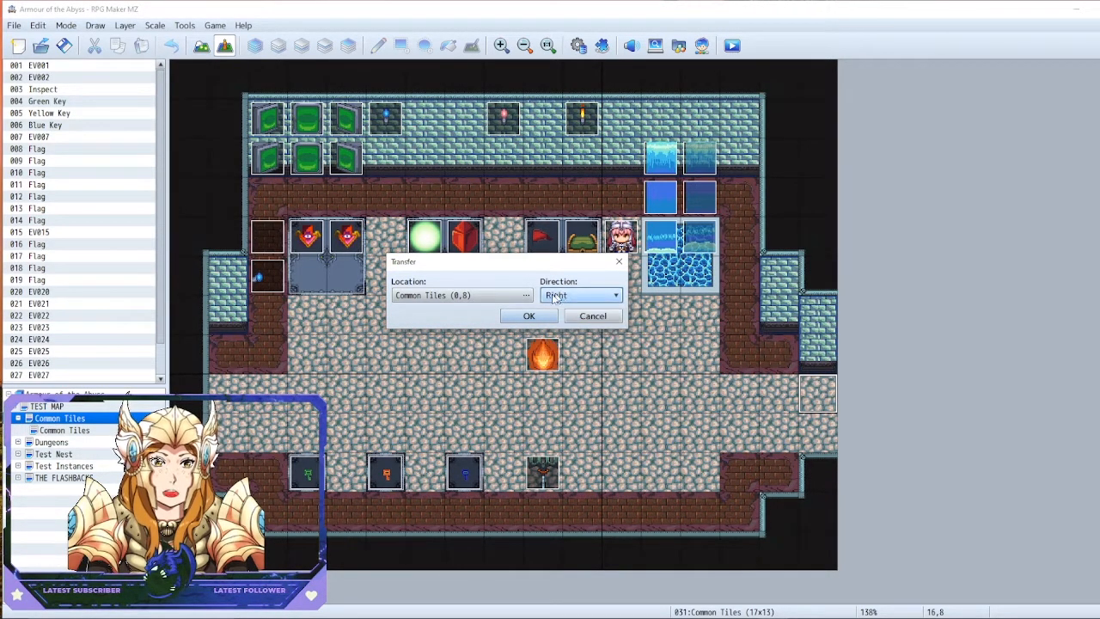
click(528, 316)
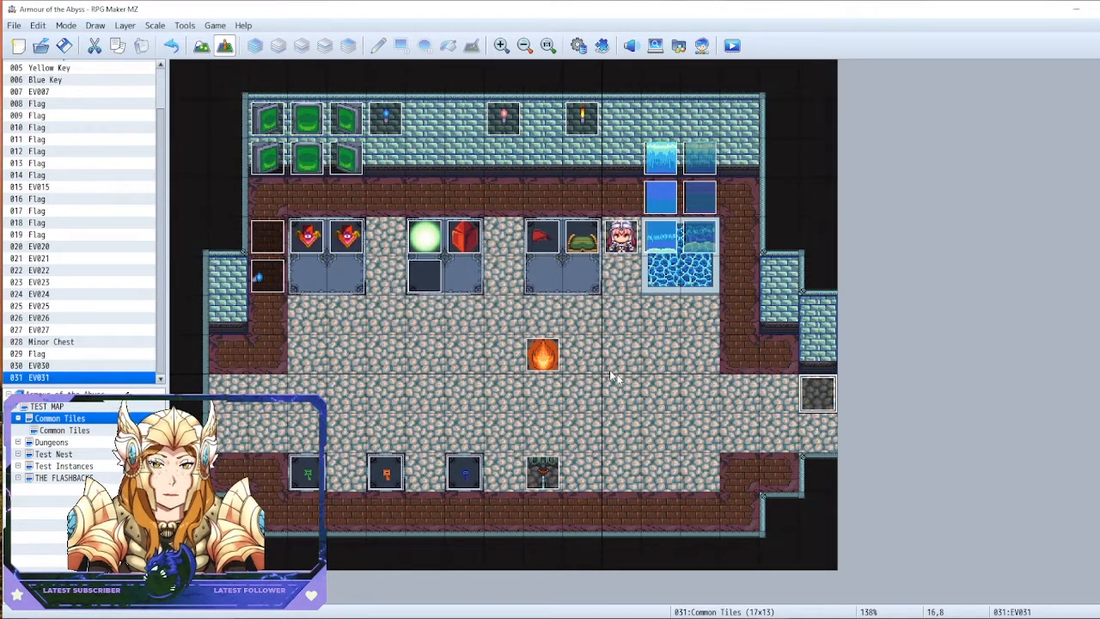
- Start a quick Transfer event on tile (0,8) at the west exit of the nested Common Tiles map
click(63, 429)
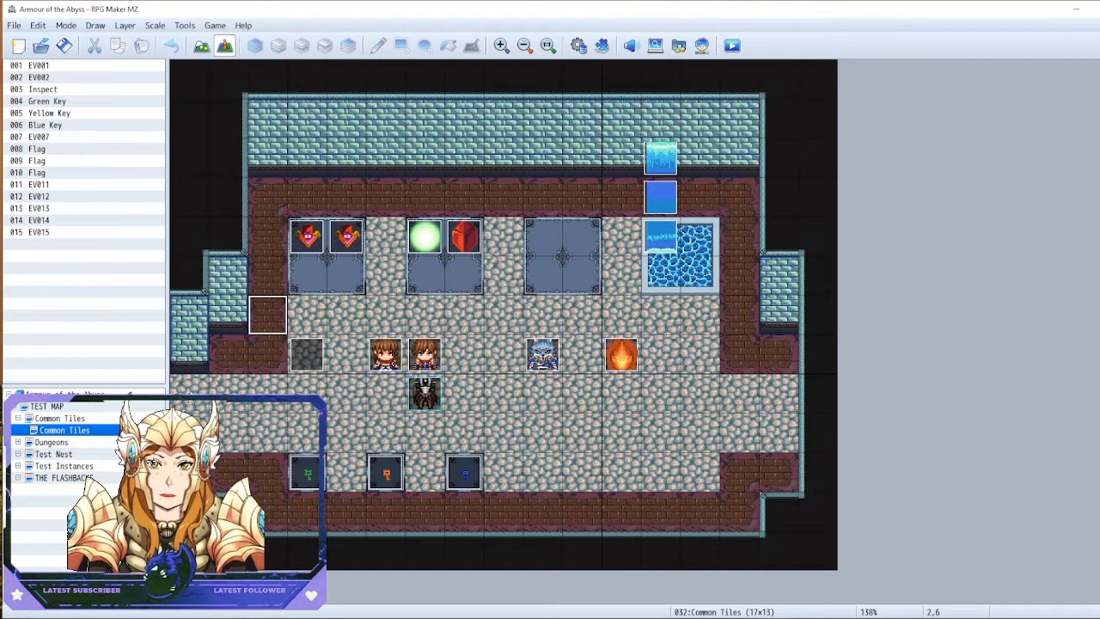
right_click(184, 397)
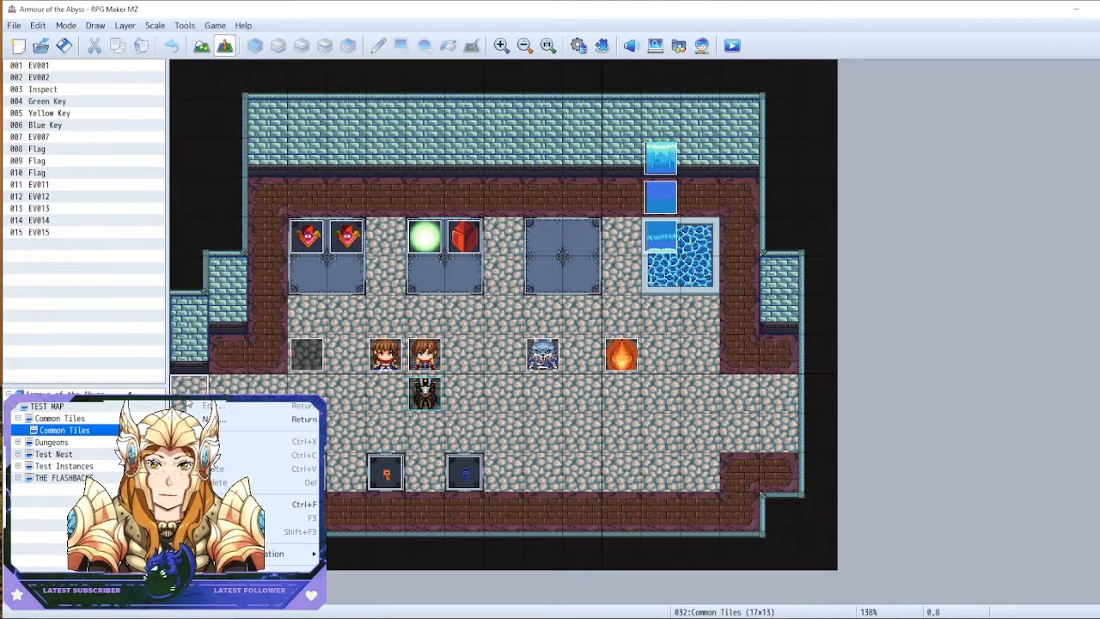
right_click(209, 378)
mouse_move(296, 531)
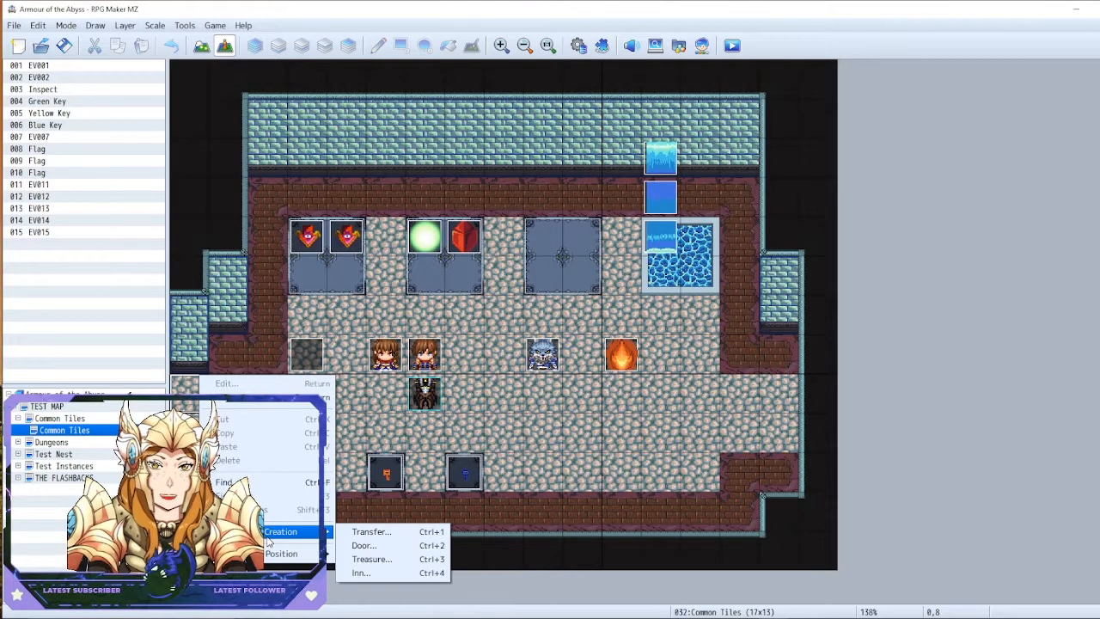
click(354, 533)
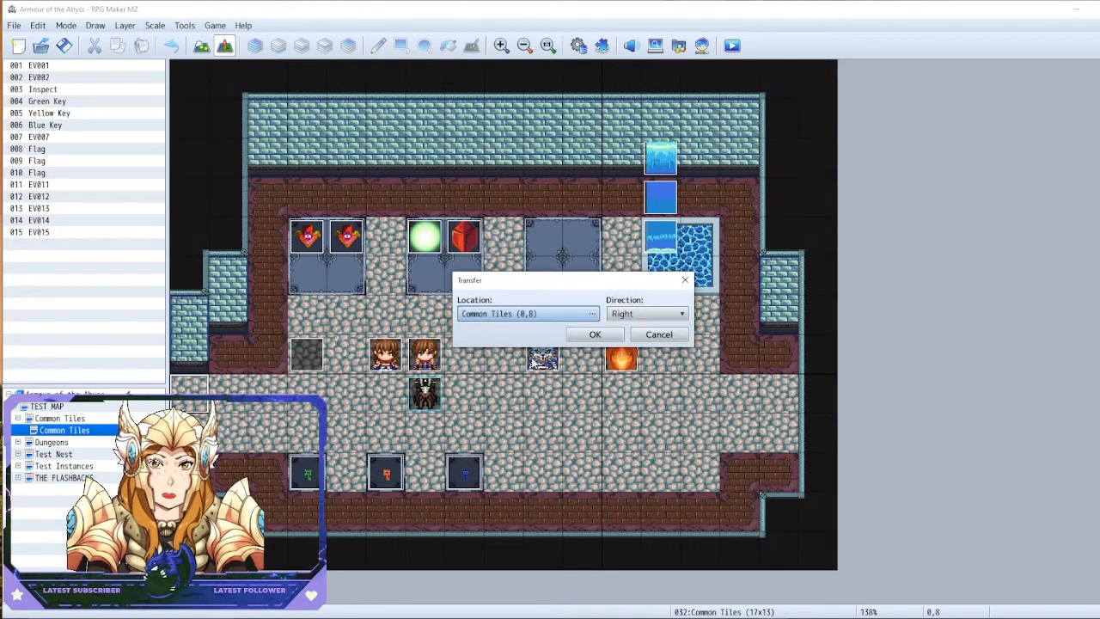
- Set the transfer destination to tile (16,8) at the east exit of the parent Common Tiles map
click(567, 314)
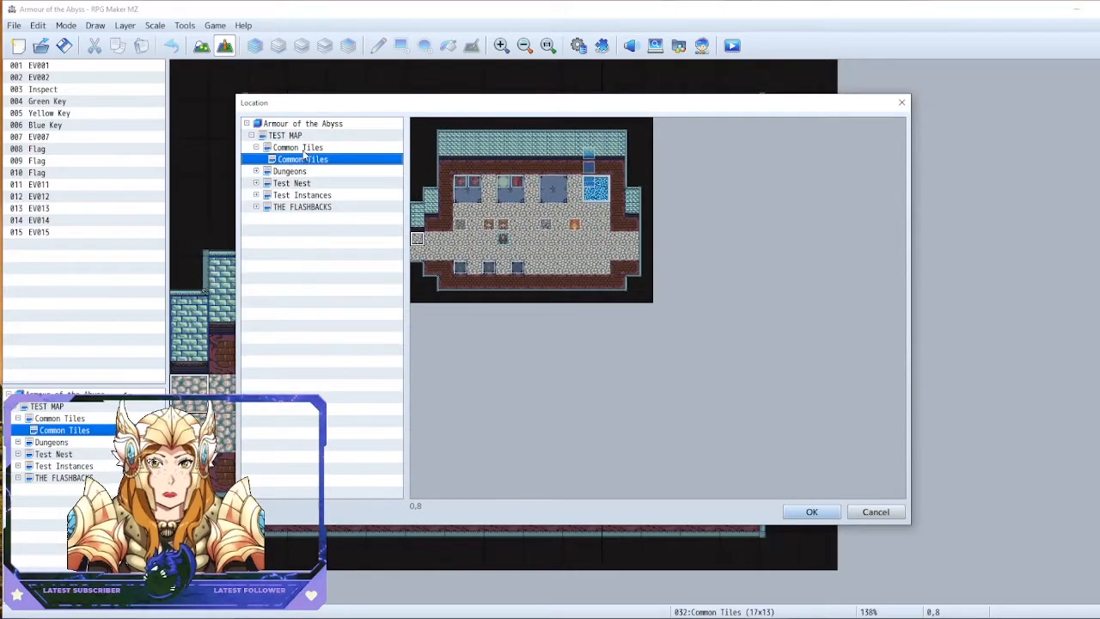
click(302, 149)
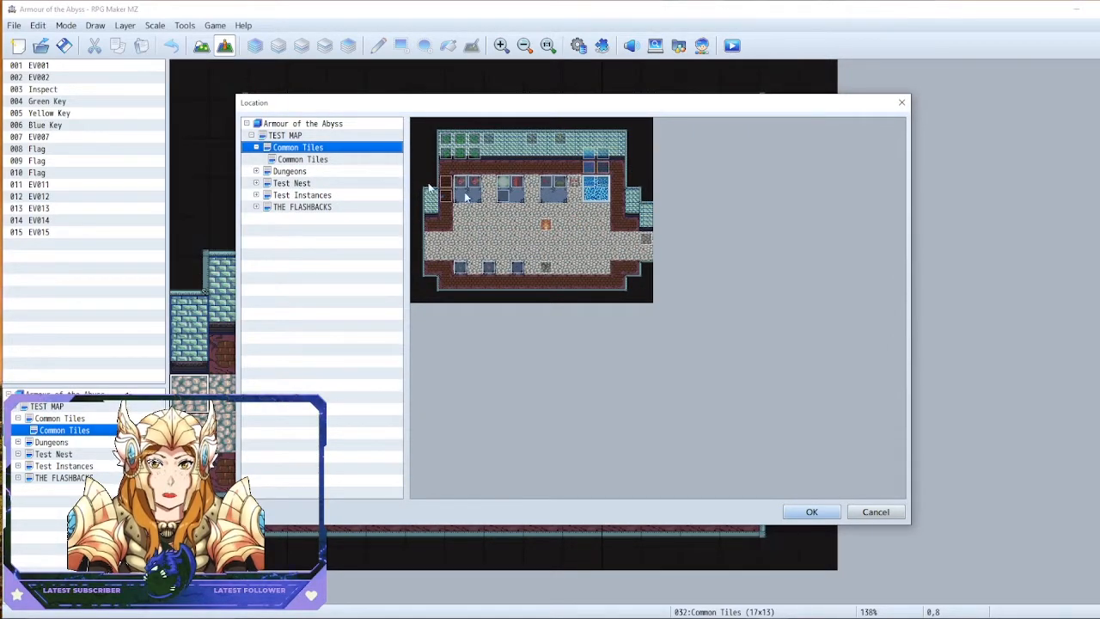
double_click(640, 247)
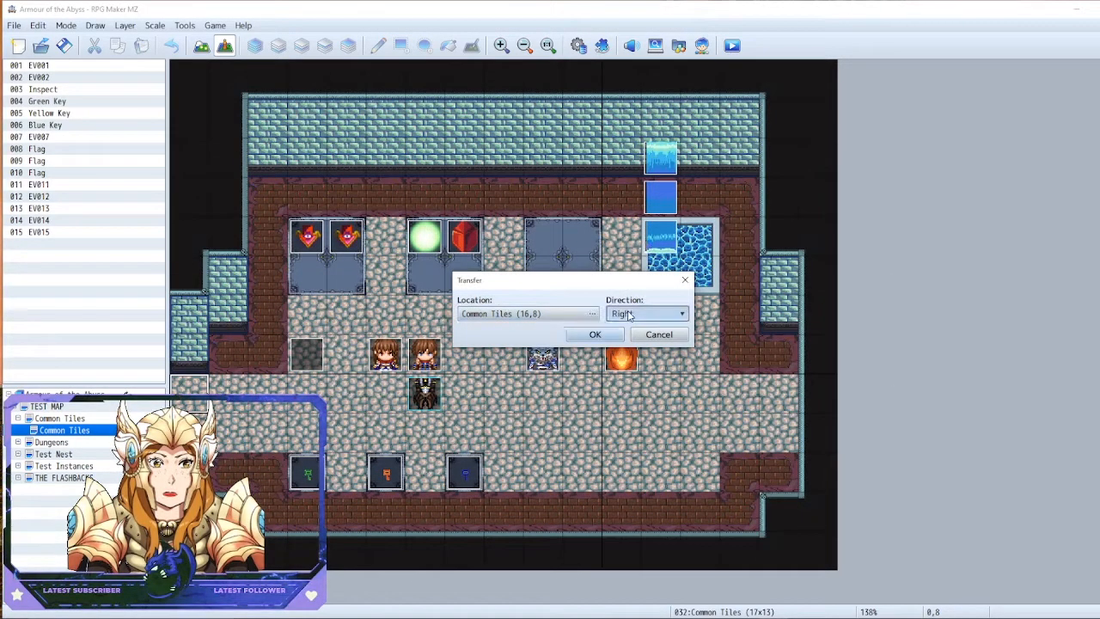
- Set the return transfer's arrival direction to Left and create the event
click(647, 314)
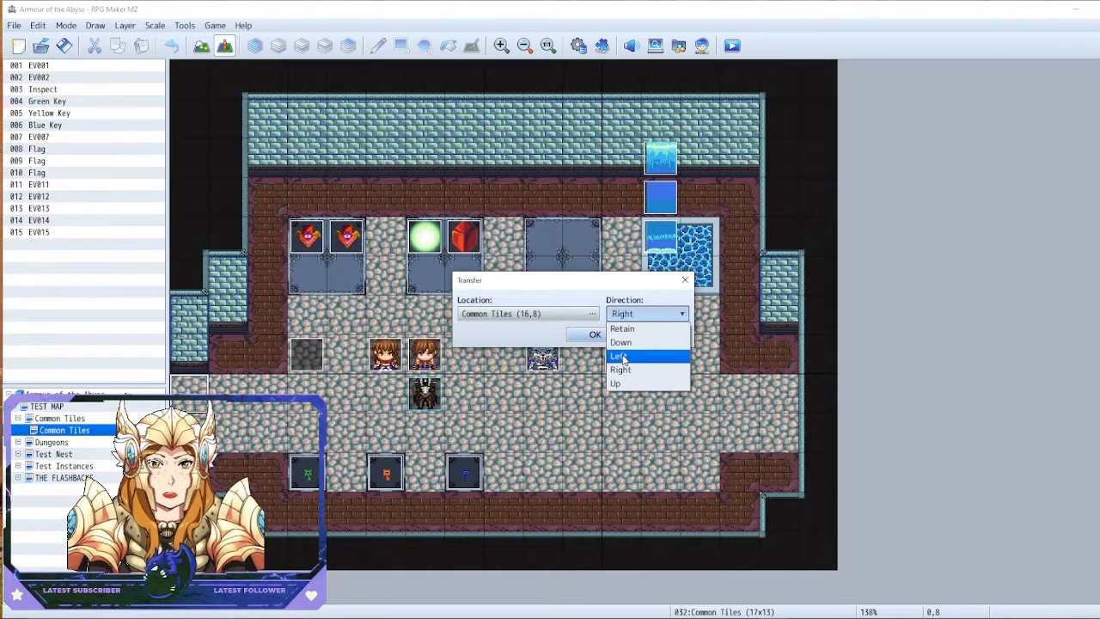
click(620, 356)
click(594, 335)
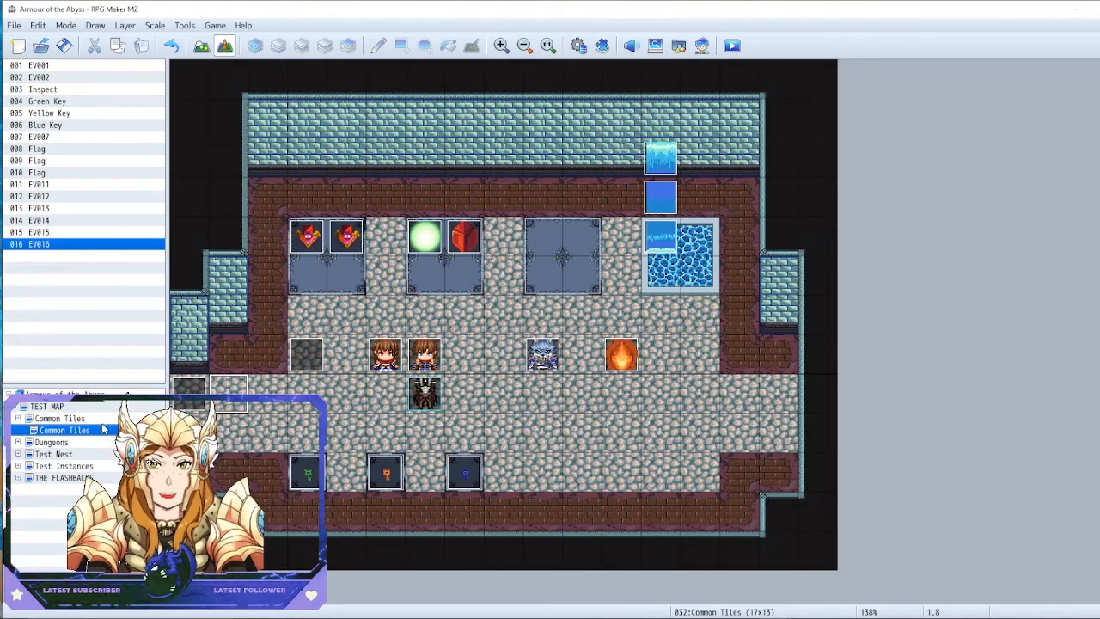
- Review the trigger choices of the transfer event on tile (16,8) in the parent Common Tiles map, keeping Player Touch
click(59, 418)
right_click(834, 391)
click(846, 394)
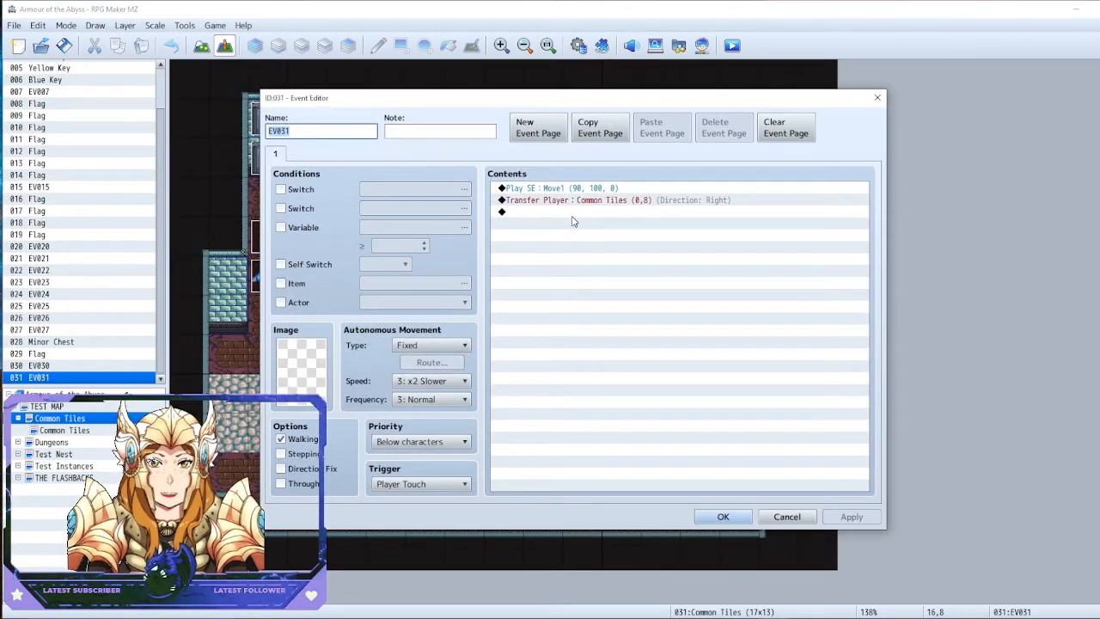
click(421, 484)
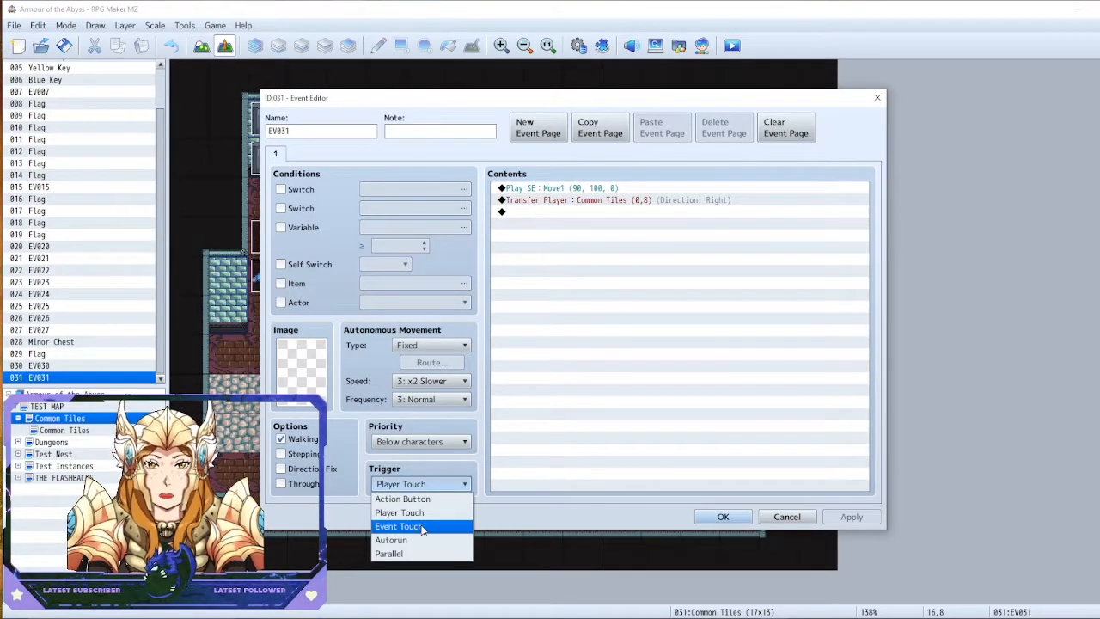
click(455, 471)
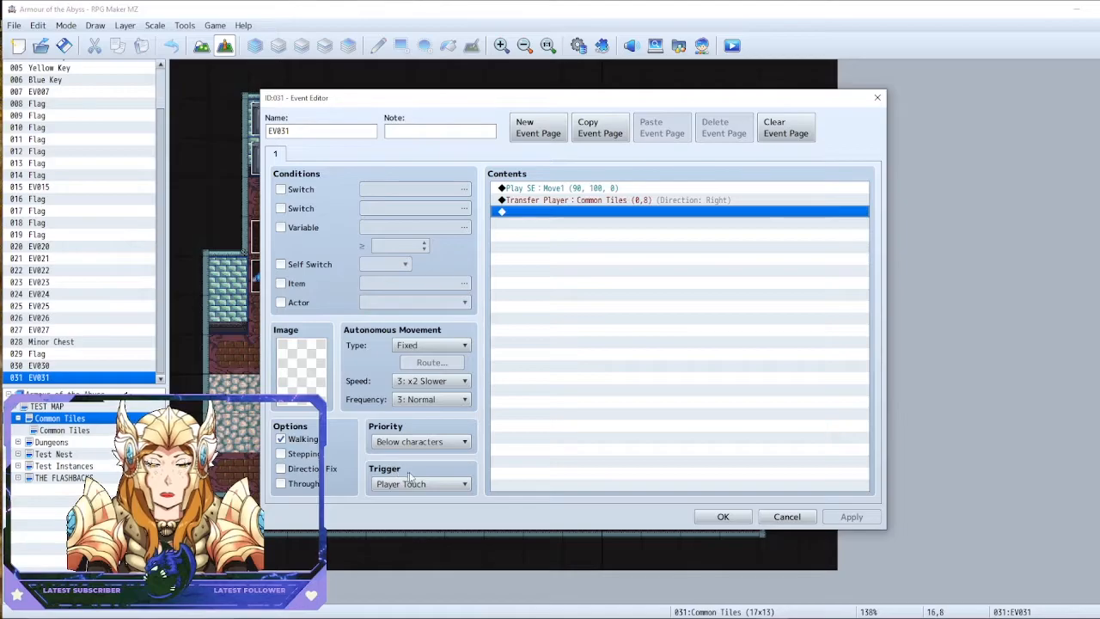
click(720, 515)
right_click(825, 391)
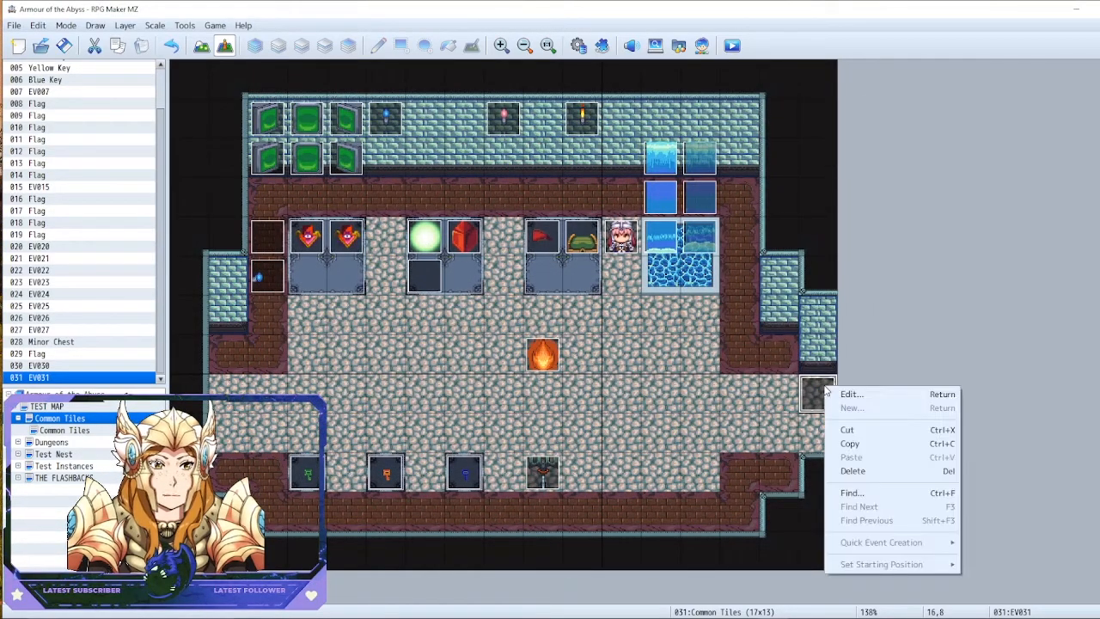
click(850, 393)
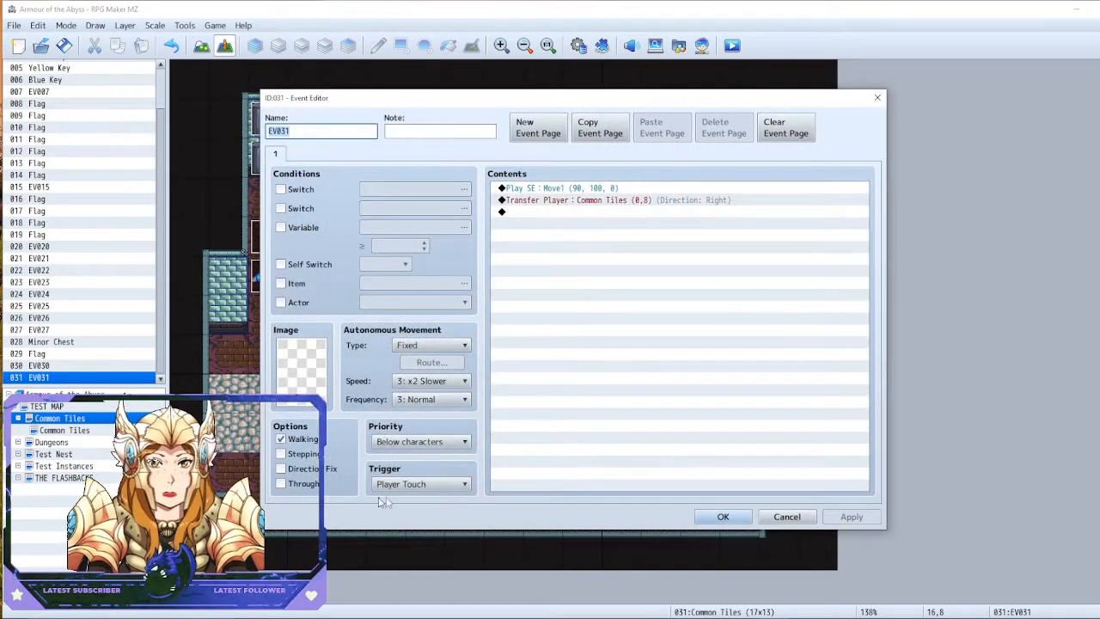
click(417, 484)
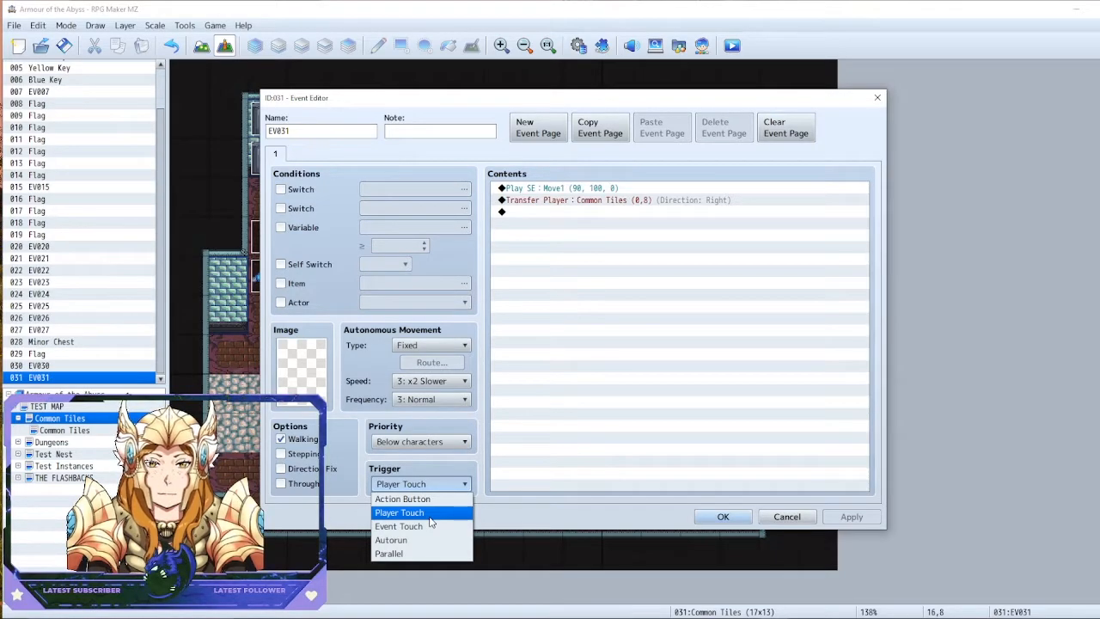
click(430, 514)
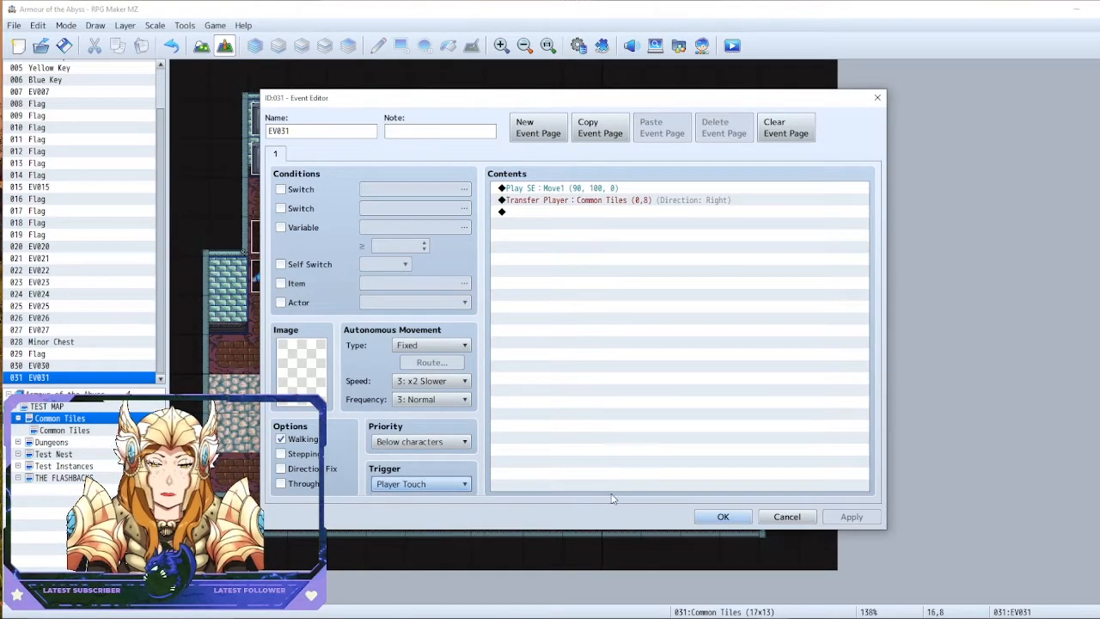
click(718, 517)
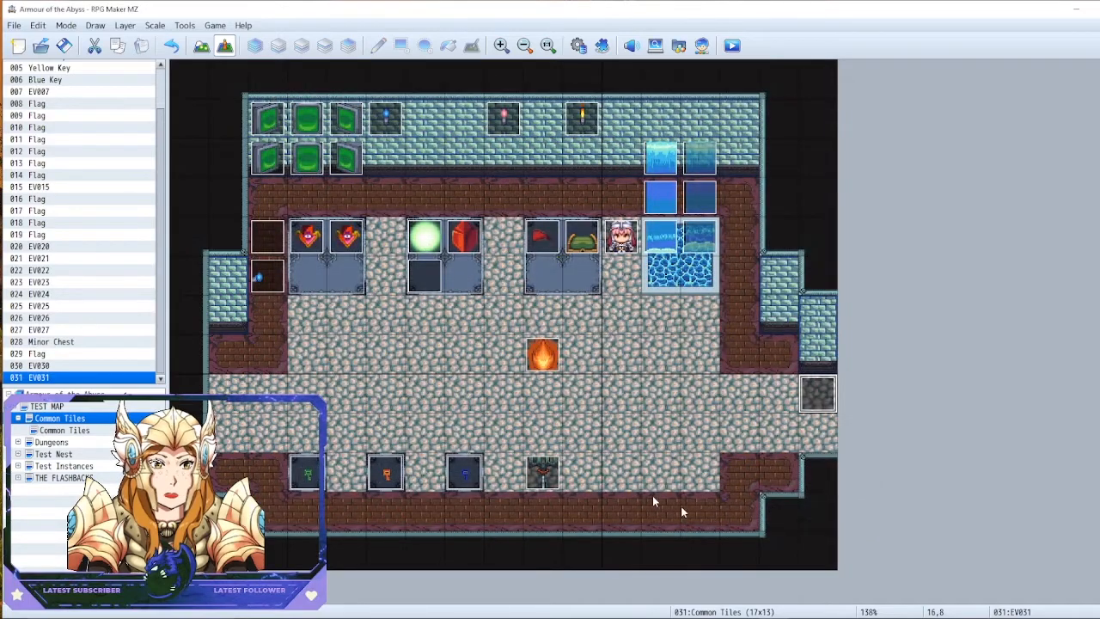
- Set the player's starting position to tile (14,8) near the east exit of the parent Common Tiles map
right_click(722, 400)
mouse_move(804, 582)
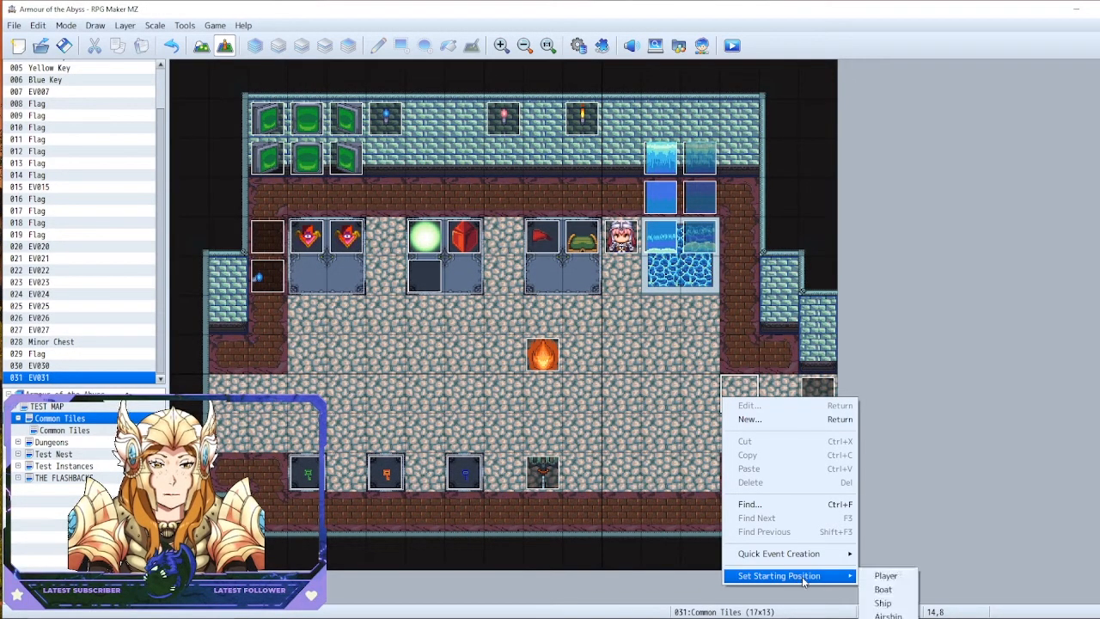
click(885, 575)
- Playtest the transfer between the two Common Tiles maps and return to the RPG Maker MZ editor
key(Return)
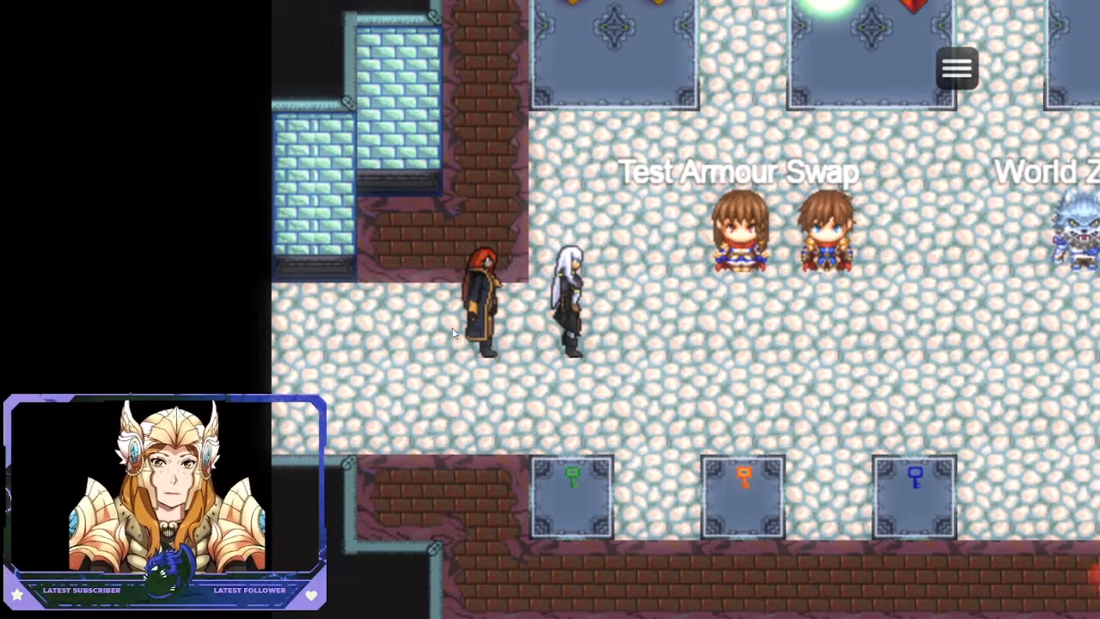
key(F12)
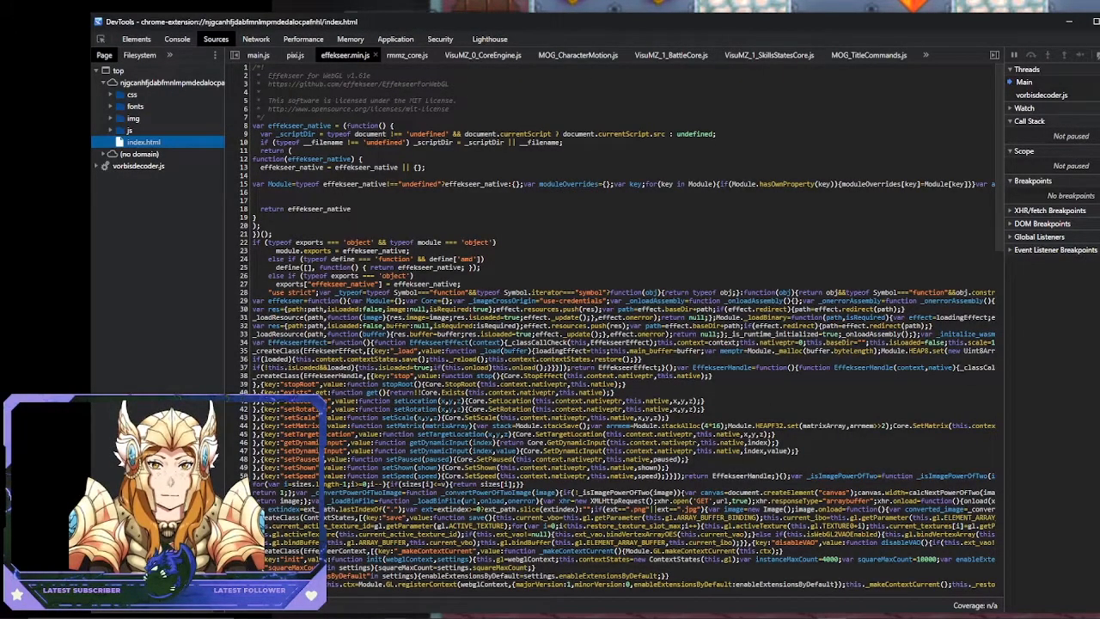
right_click(402, 617)
click(401, 606)
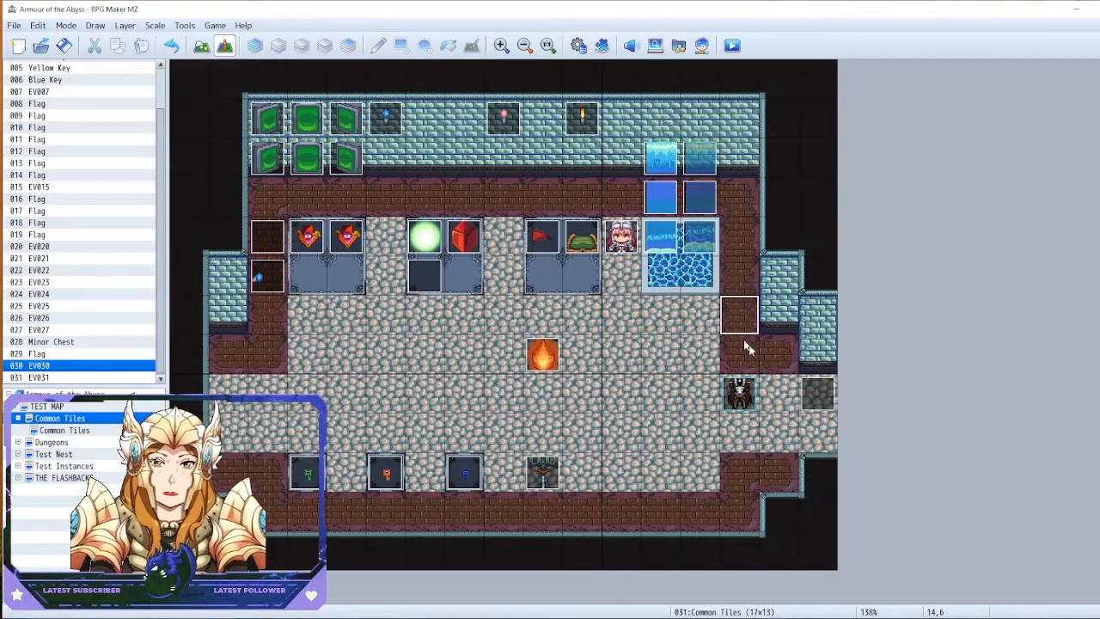
- Inspect the commands inside the transfer event on tile (16,8) and close its editor
click(830, 402)
right_click(817, 393)
click(830, 396)
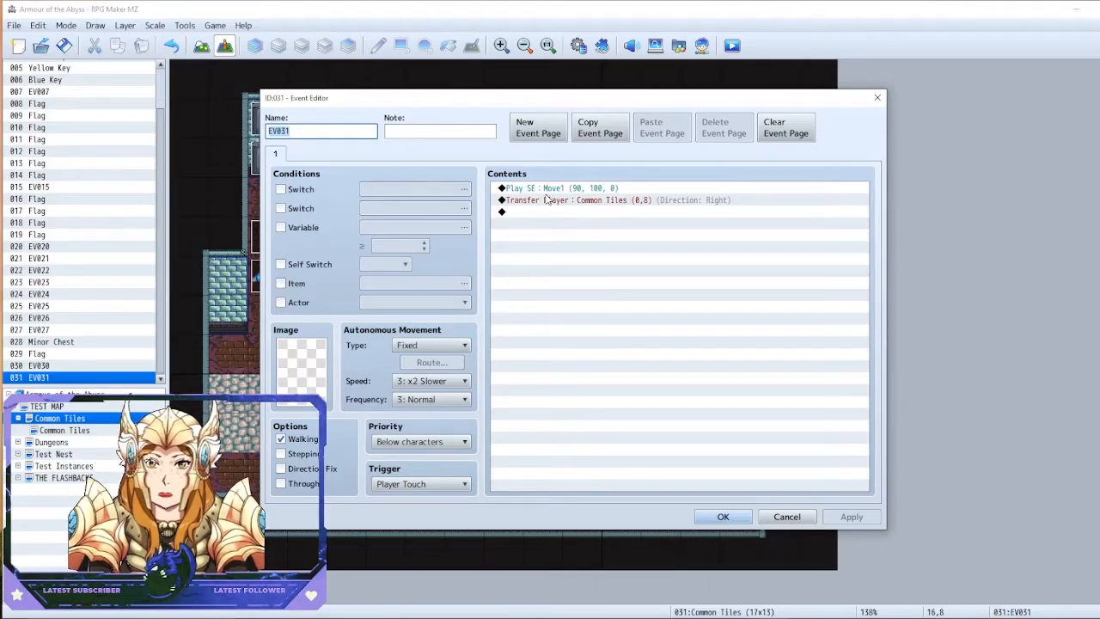
click(726, 518)
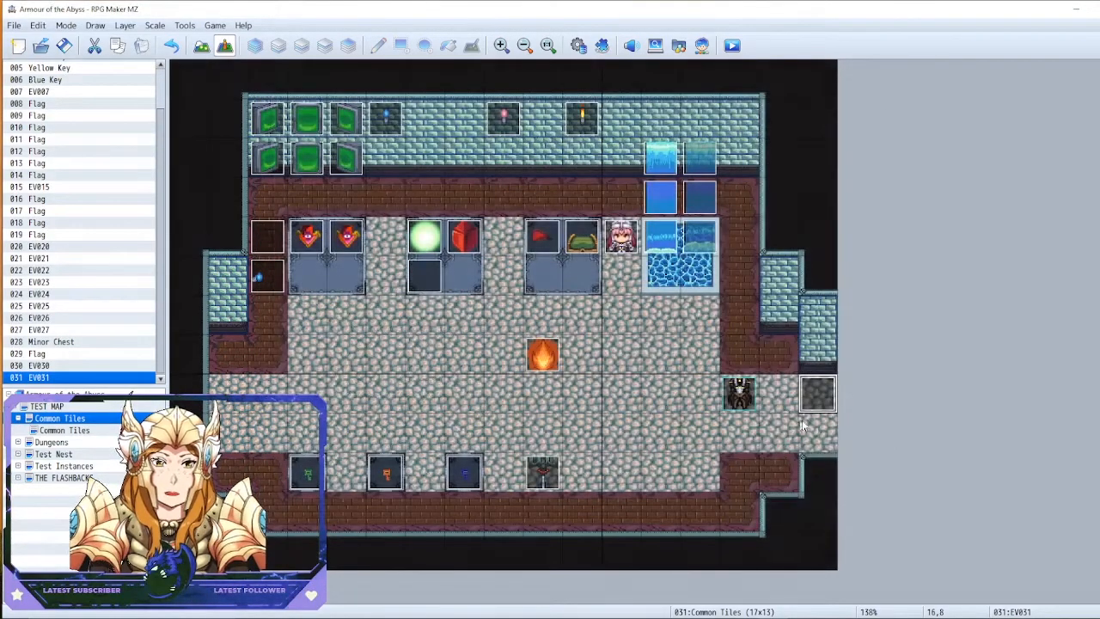
- Delete the transfer events on tile (16,8) of the parent map and tile (0,8) of the nested Common Tiles map
key(Delete)
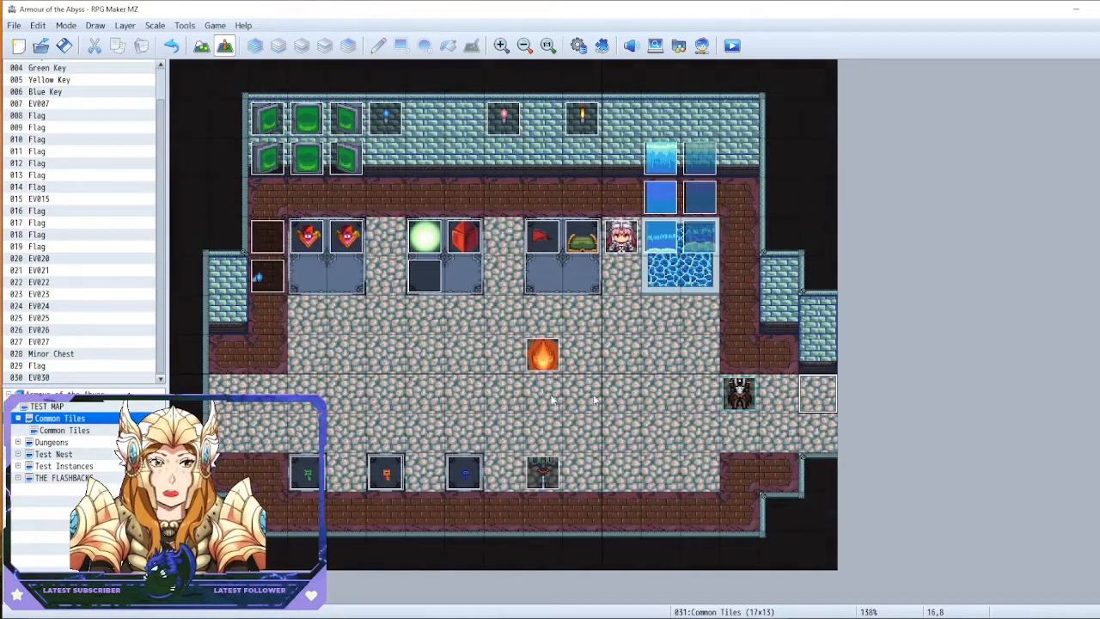
click(69, 431)
key(Delete)
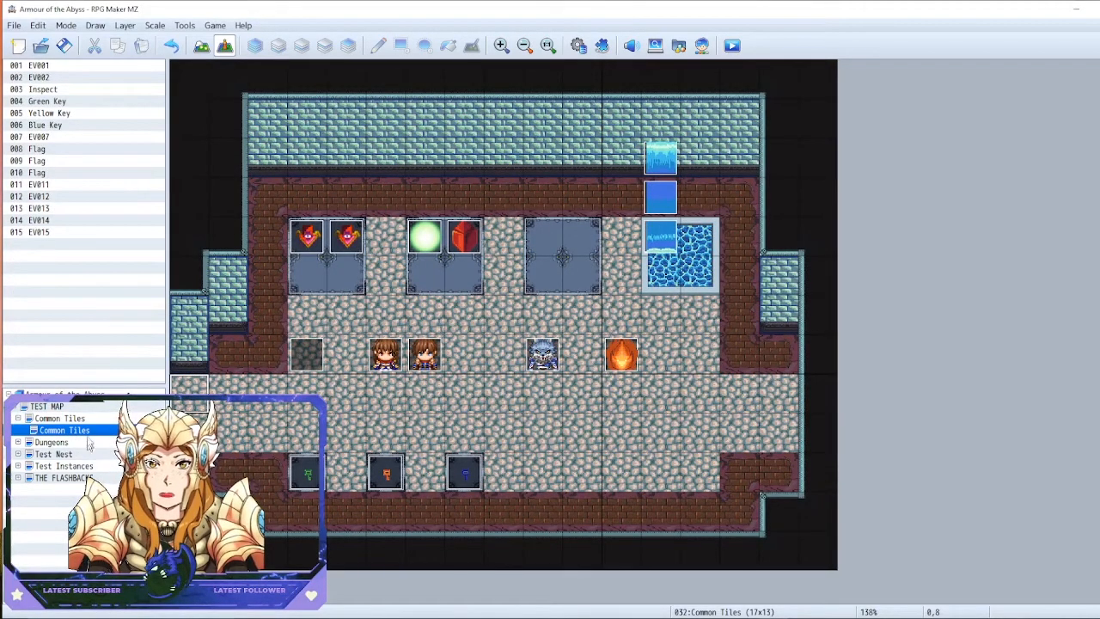
- Start a new blank event on tile (16,8) at the east exit of the parent Common Tiles map
click(60, 419)
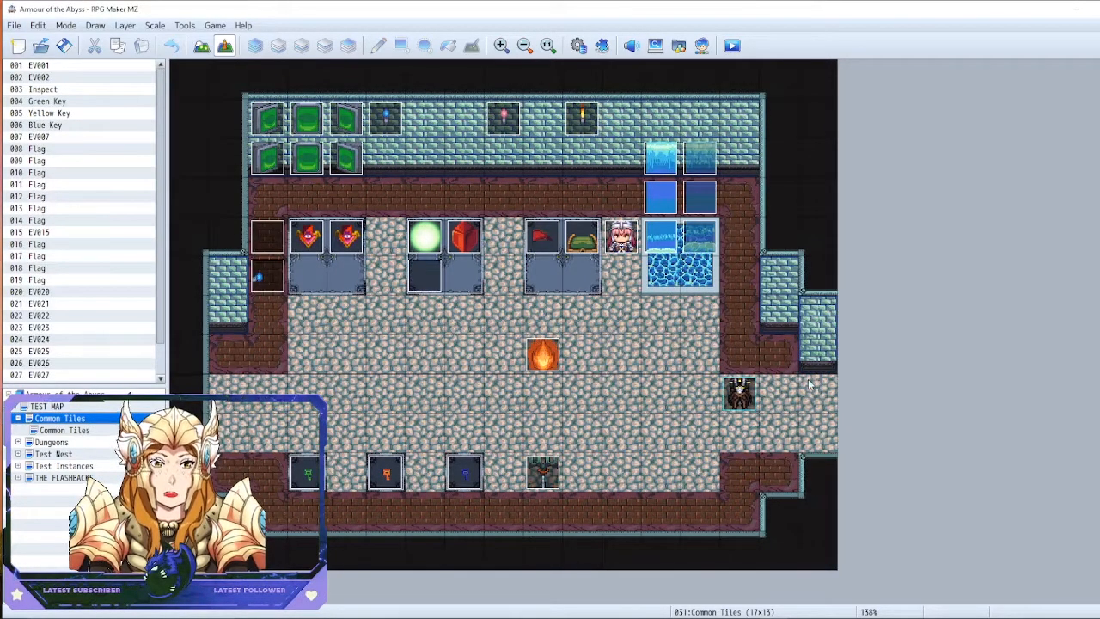
click(818, 279)
click(765, 349)
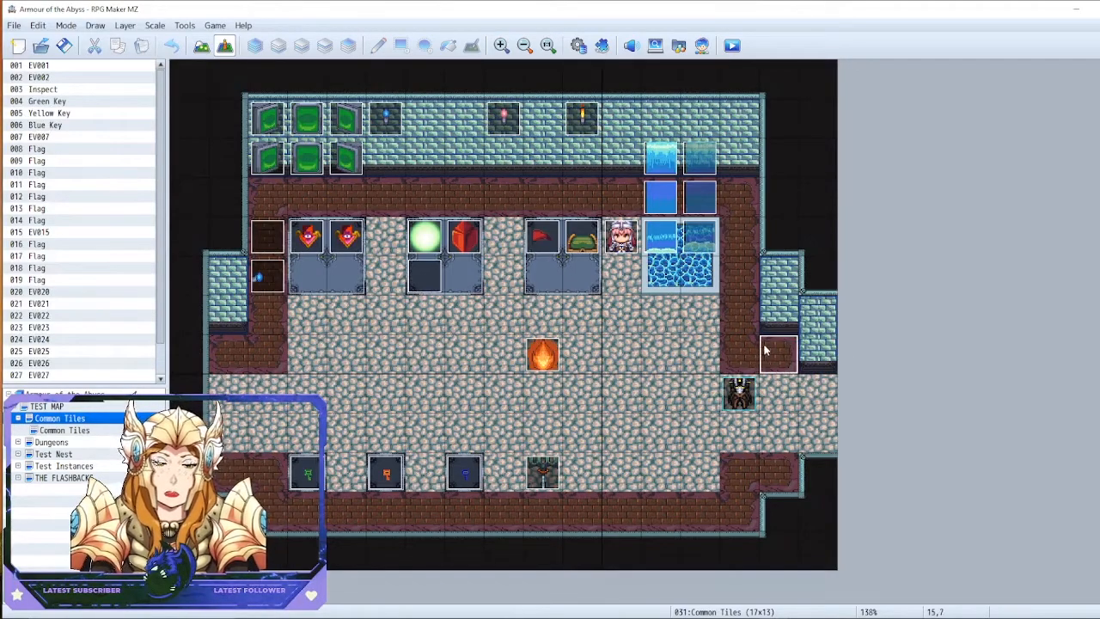
right_click(815, 398)
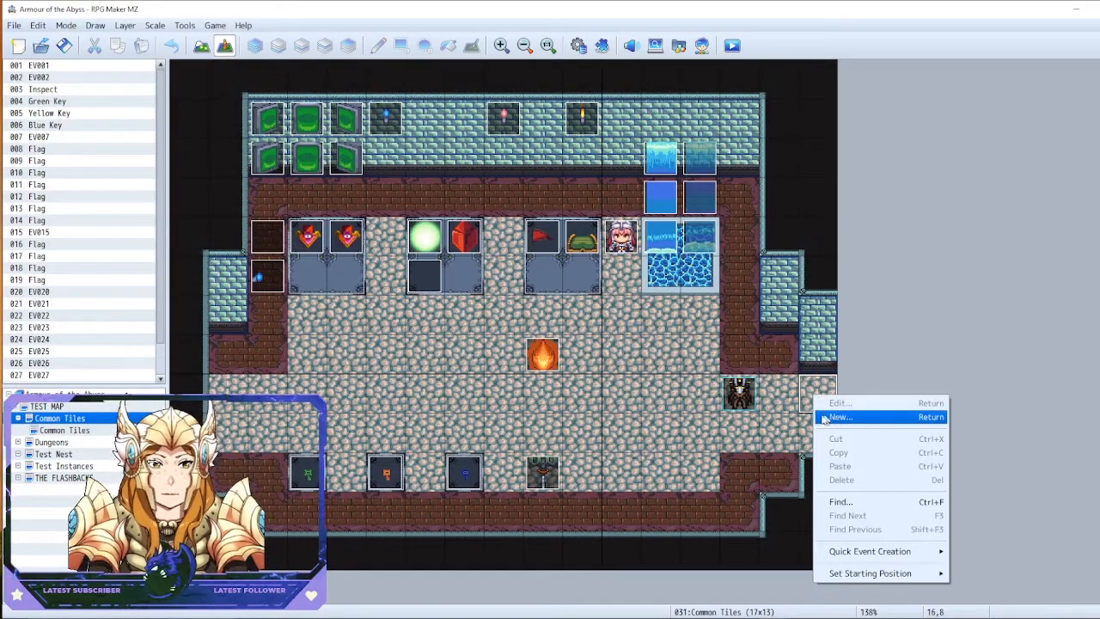
click(815, 391)
right_click(816, 391)
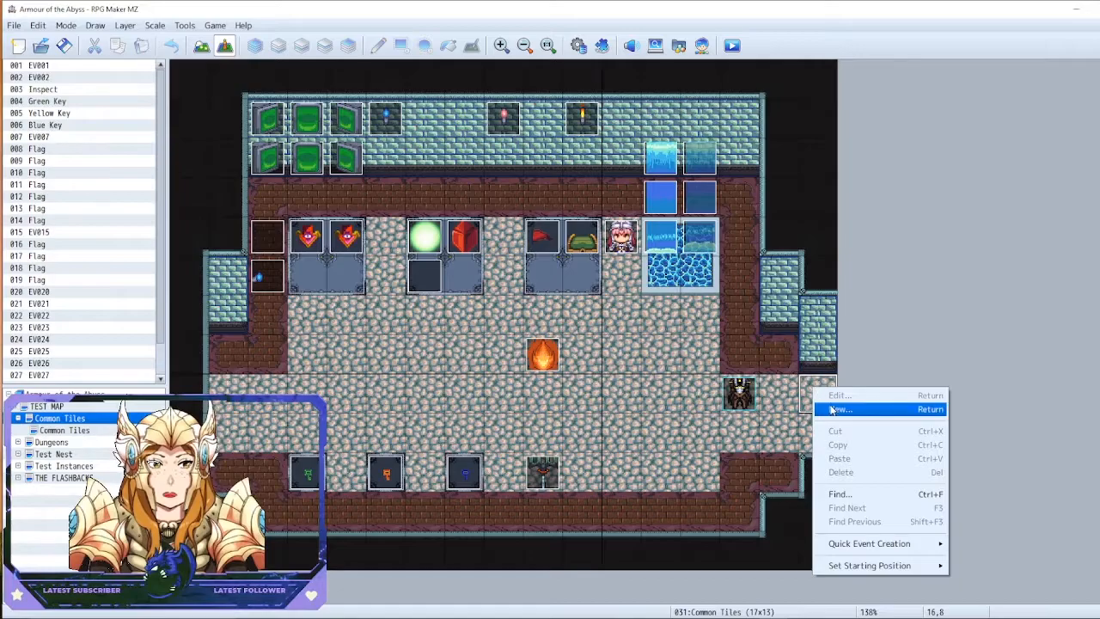
click(838, 409)
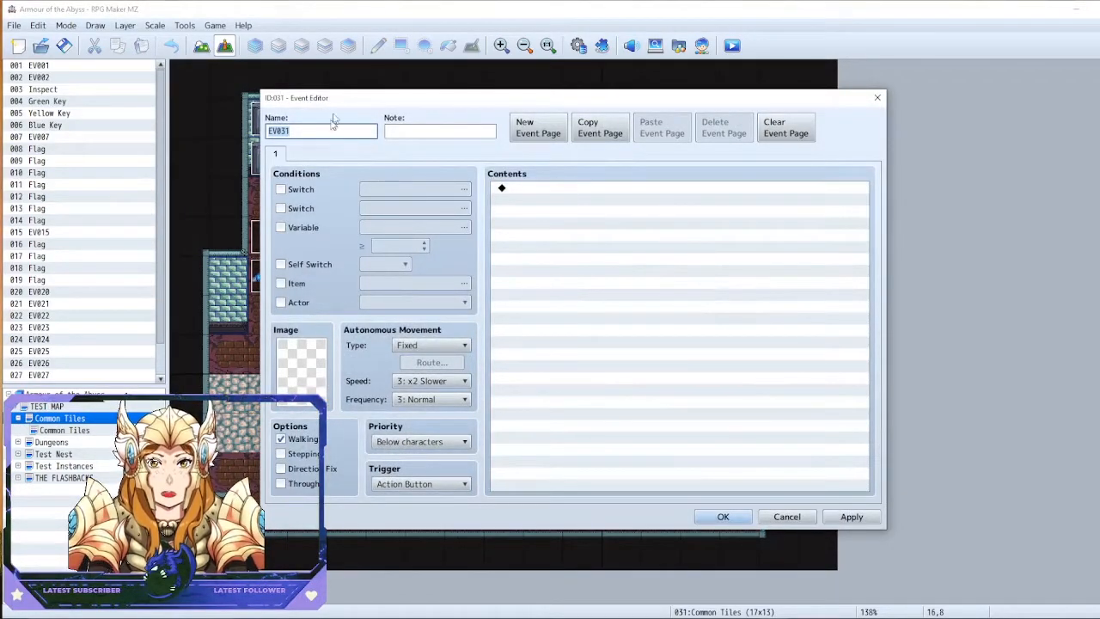
drag(331, 98, 303, 87)
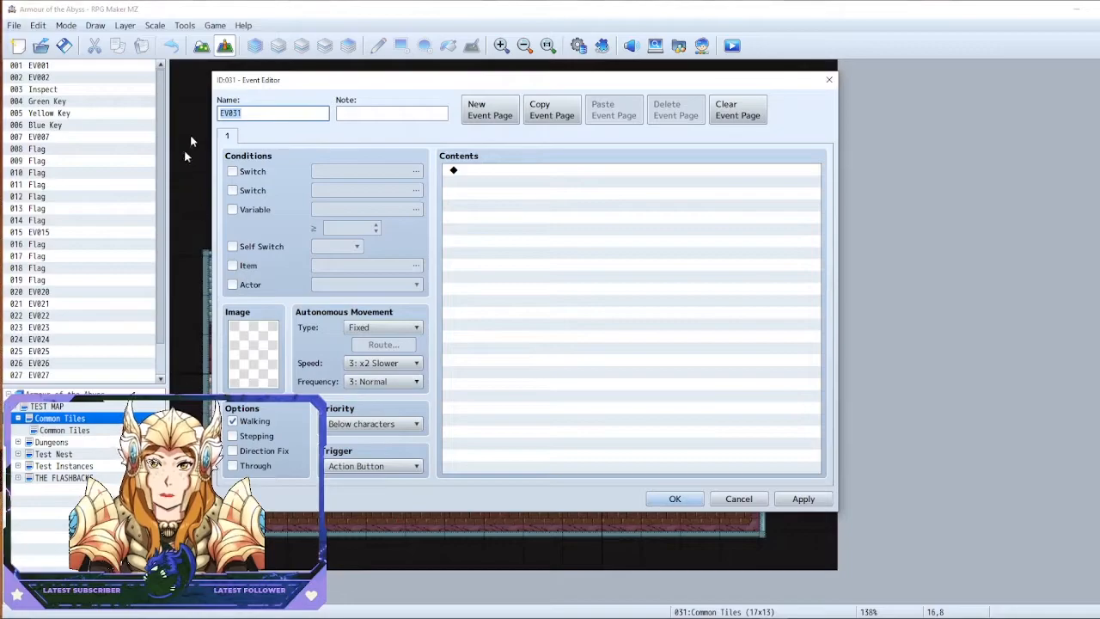
- Set the new event's priority to Below characters and its trigger to Player Touch
click(348, 424)
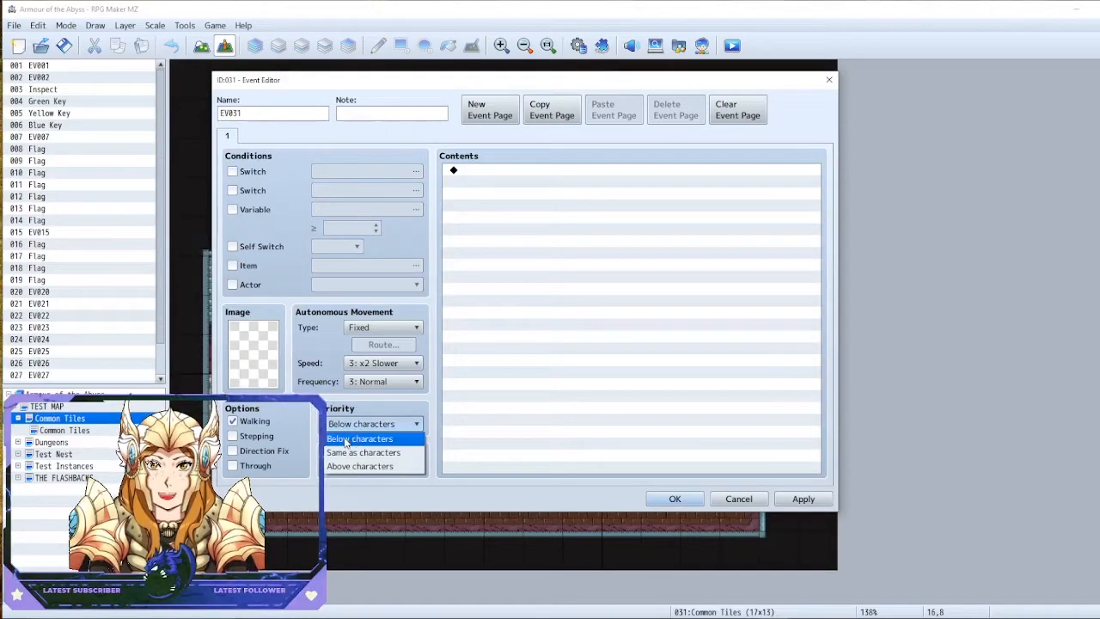
click(341, 439)
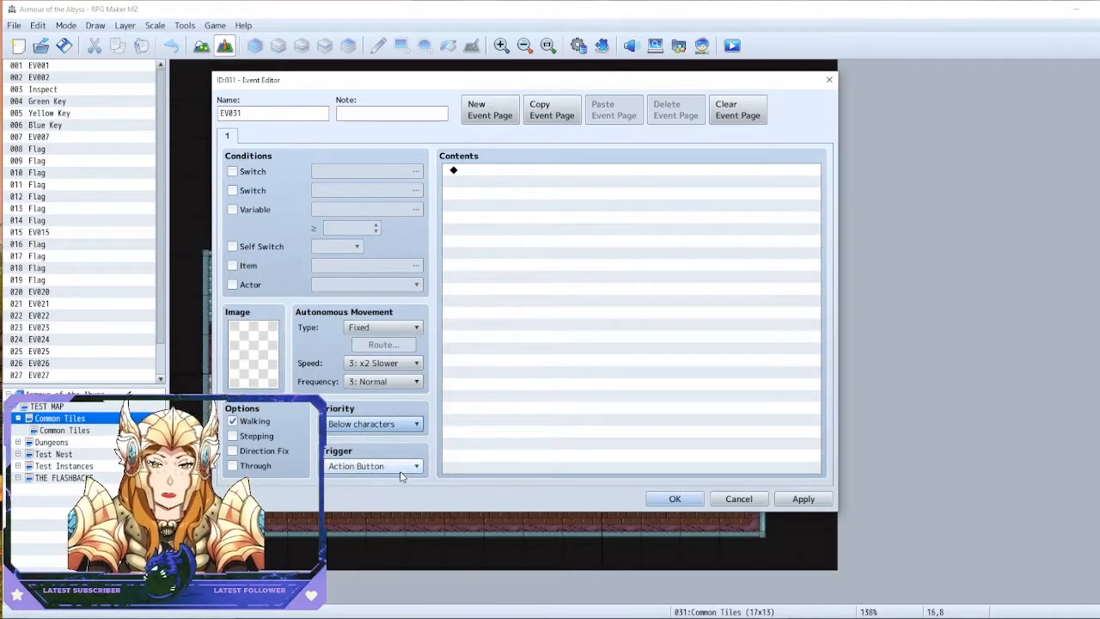
click(351, 465)
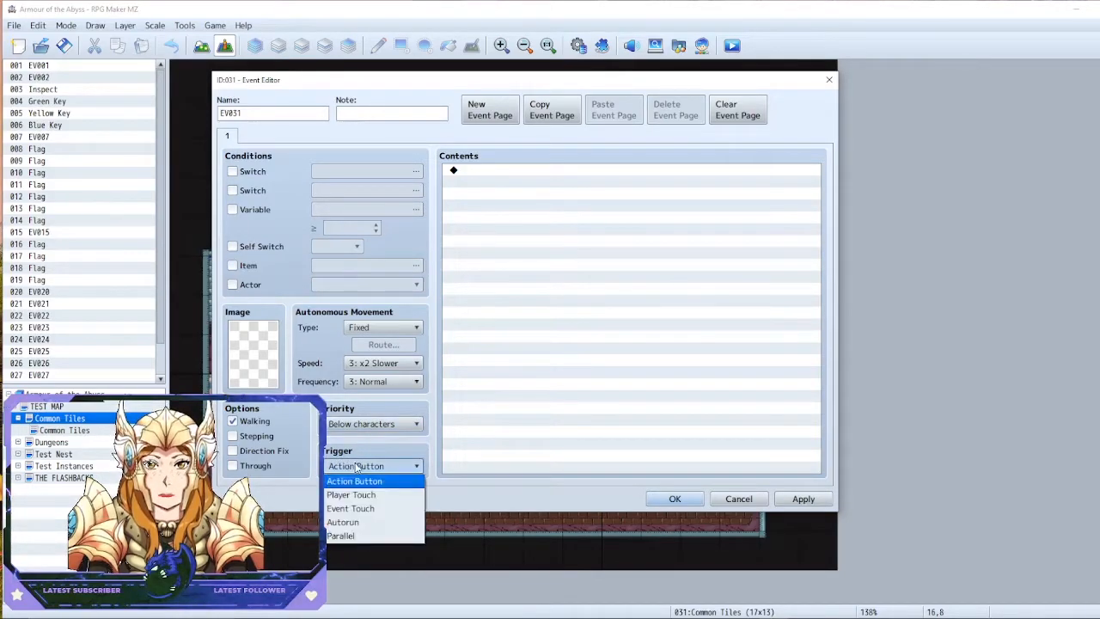
click(371, 495)
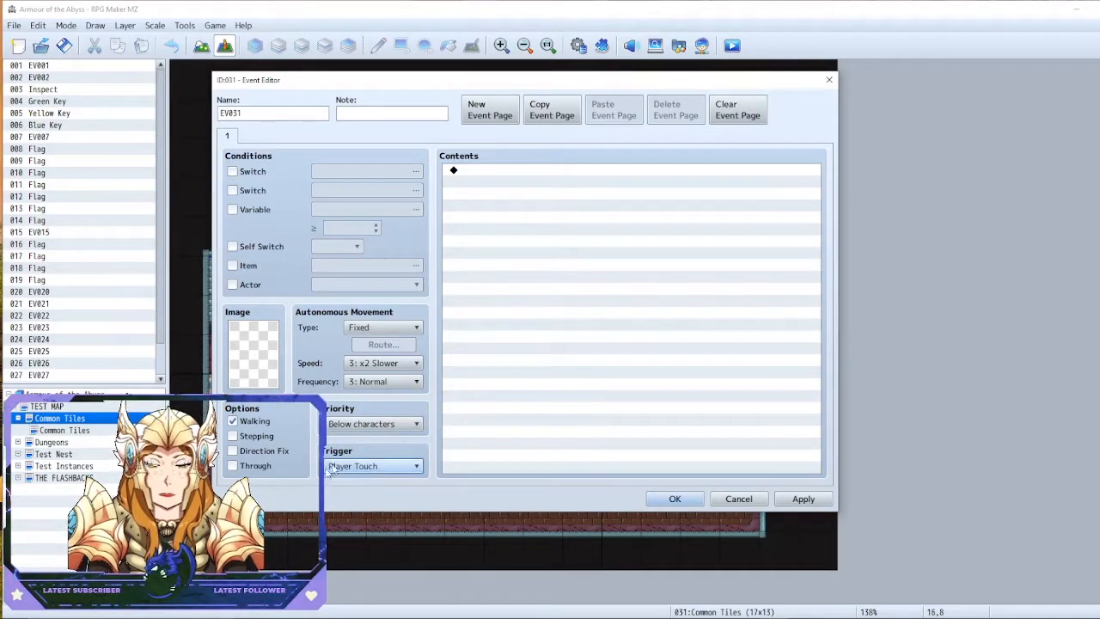
click(347, 465)
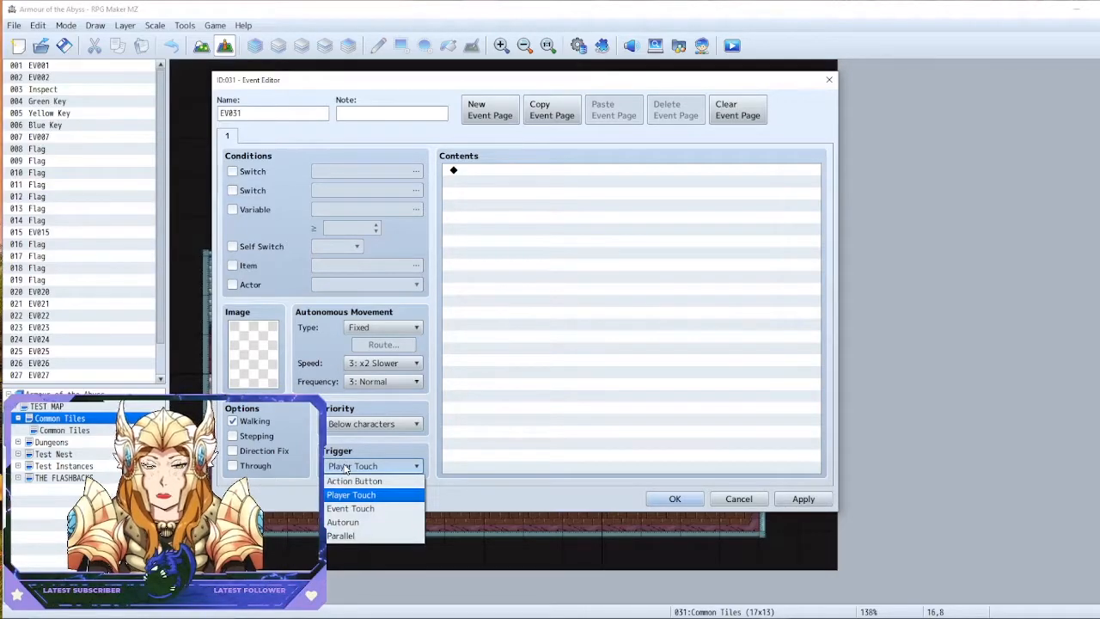
click(345, 465)
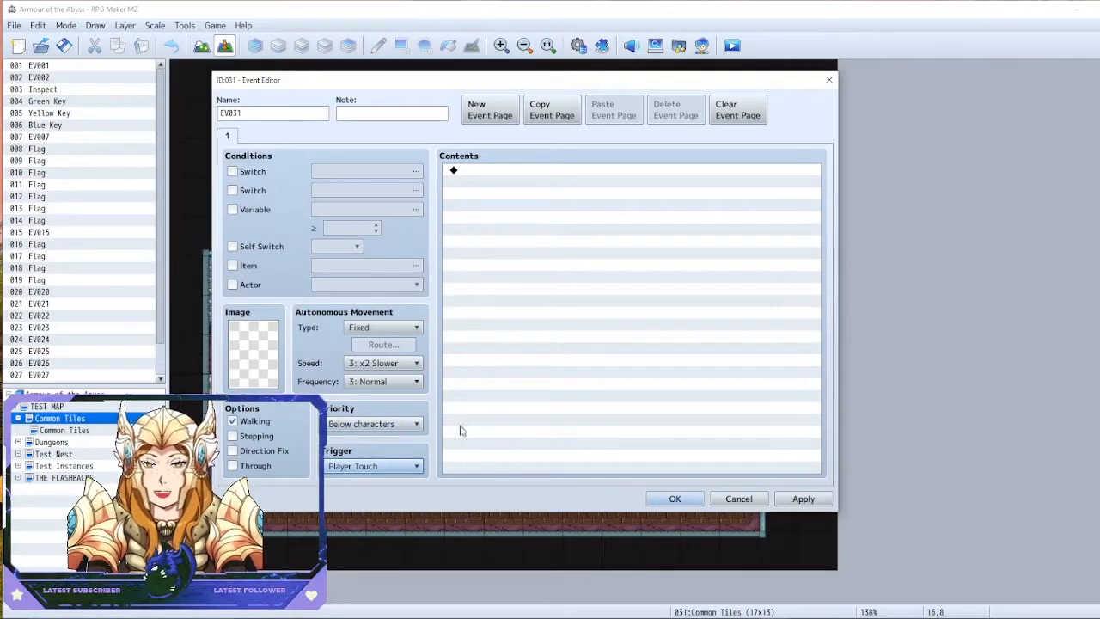
double_click(535, 231)
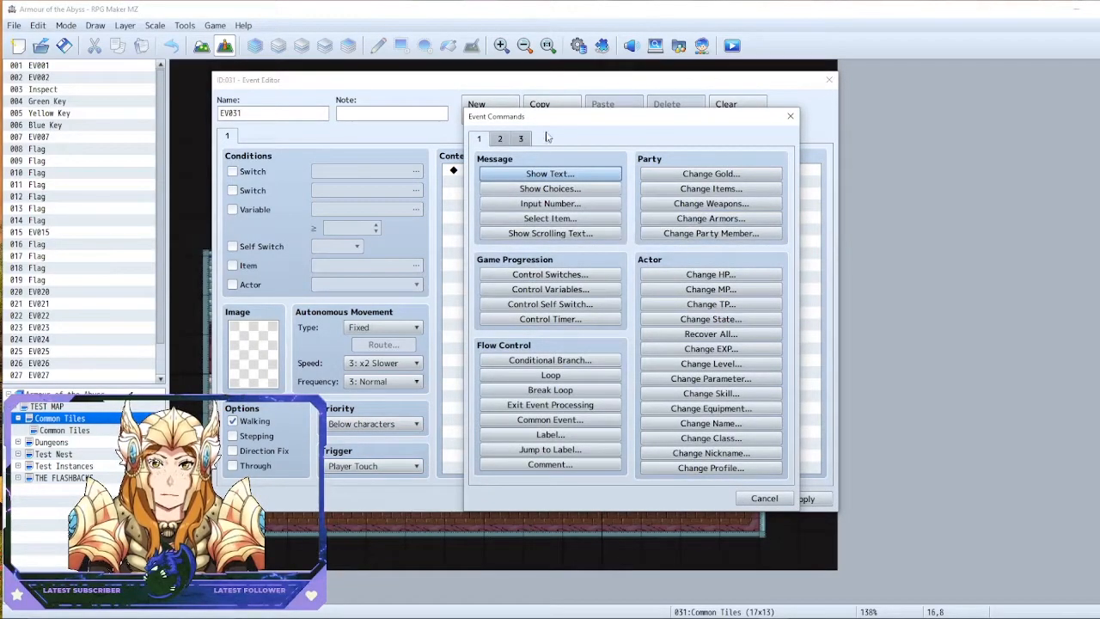
drag(521, 122, 588, 119)
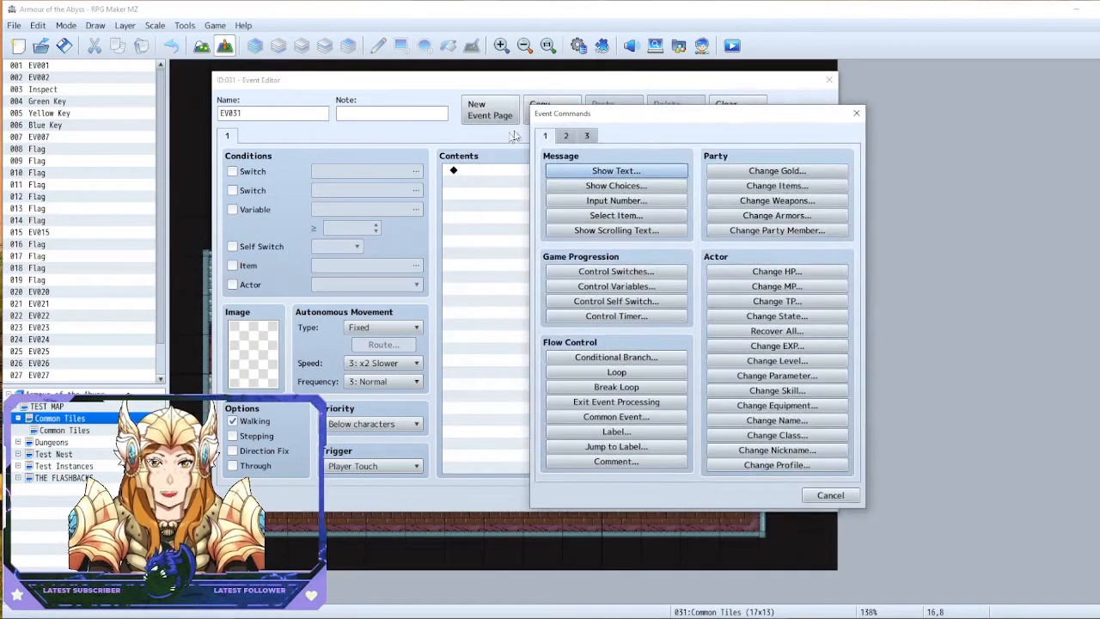
click(856, 117)
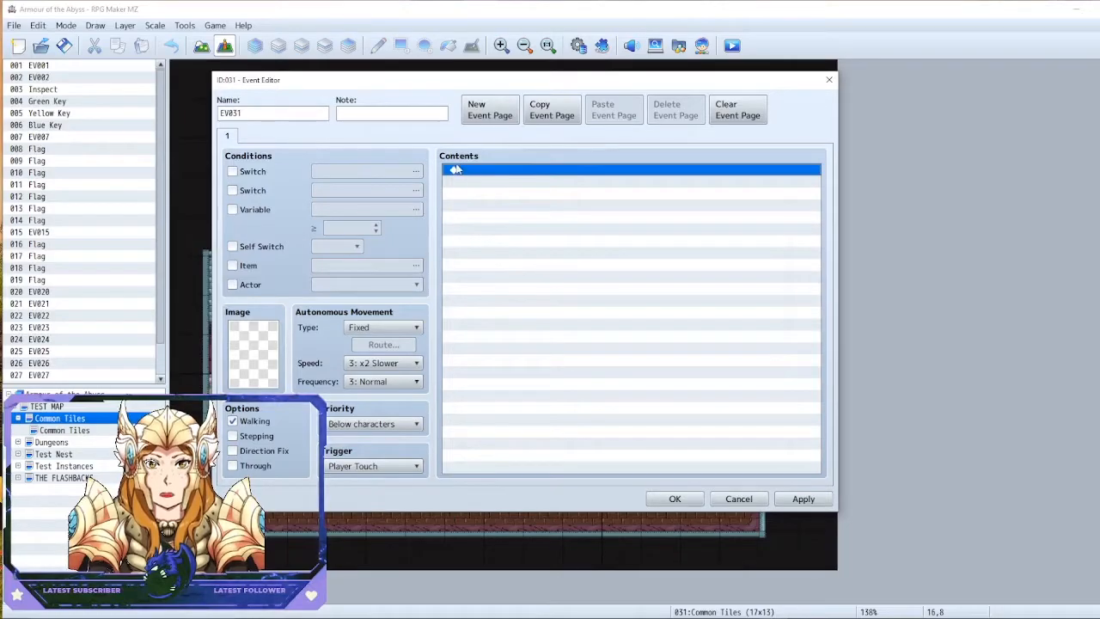
- Start a Transfer Player command in the empty contents of the new event
double_click(459, 175)
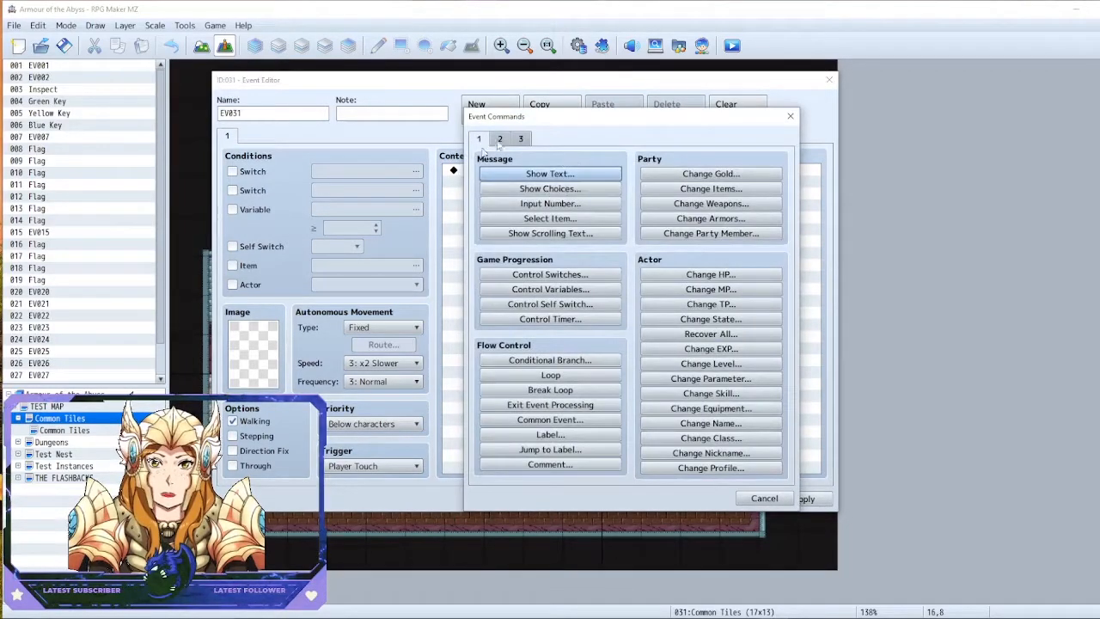
mouse_move(520, 126)
mouse_down()
mouse_move(452, 157)
mouse_move(560, 108)
mouse_move(537, 126)
mouse_up()
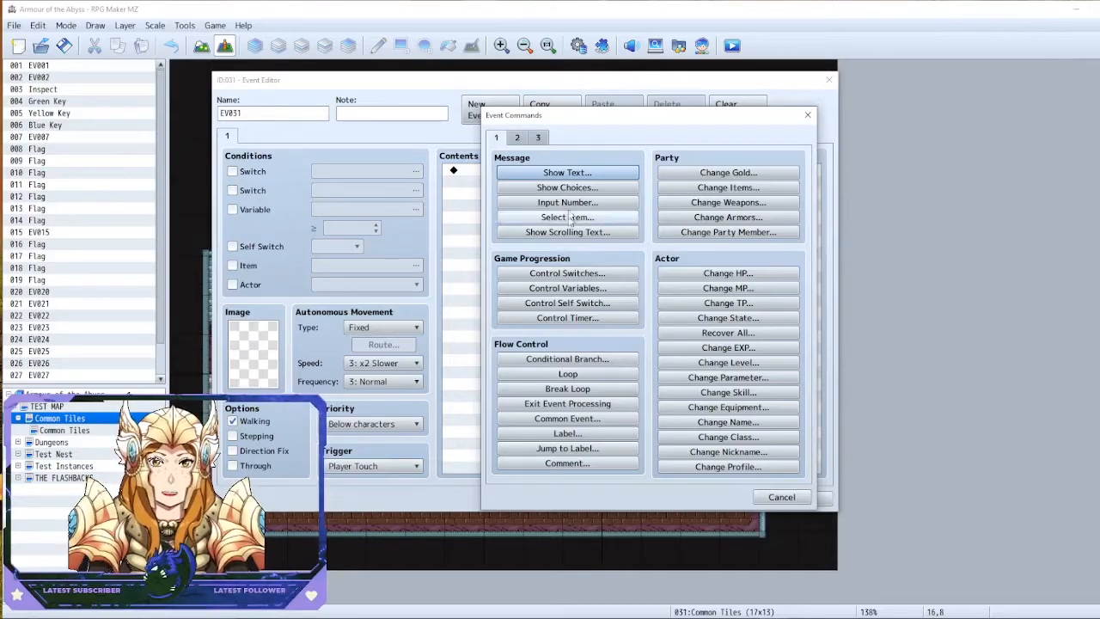
click(521, 139)
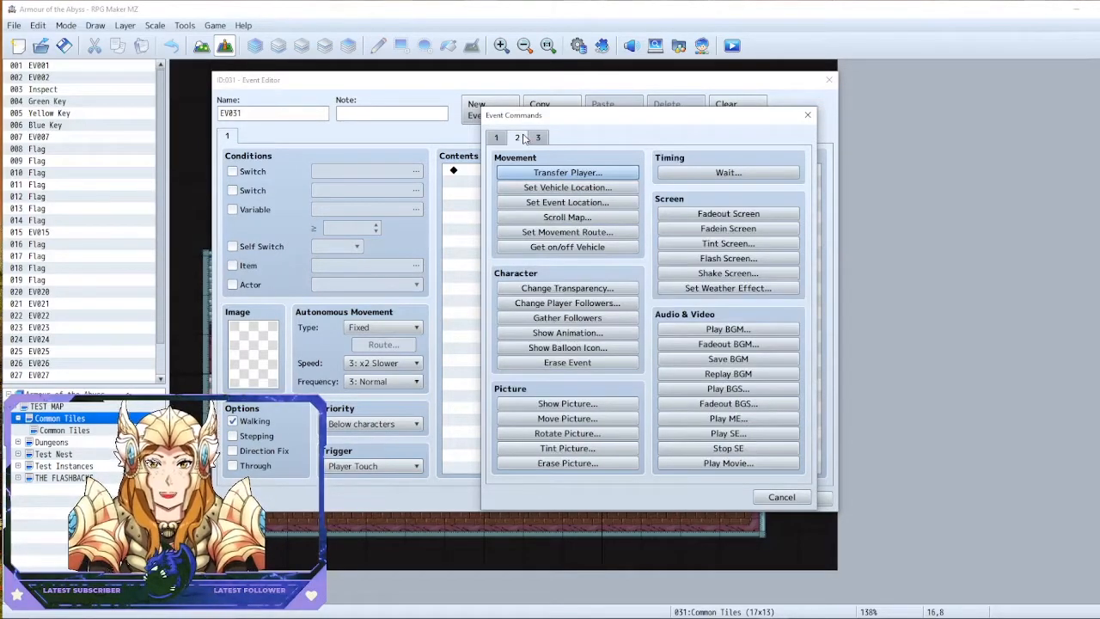
click(554, 173)
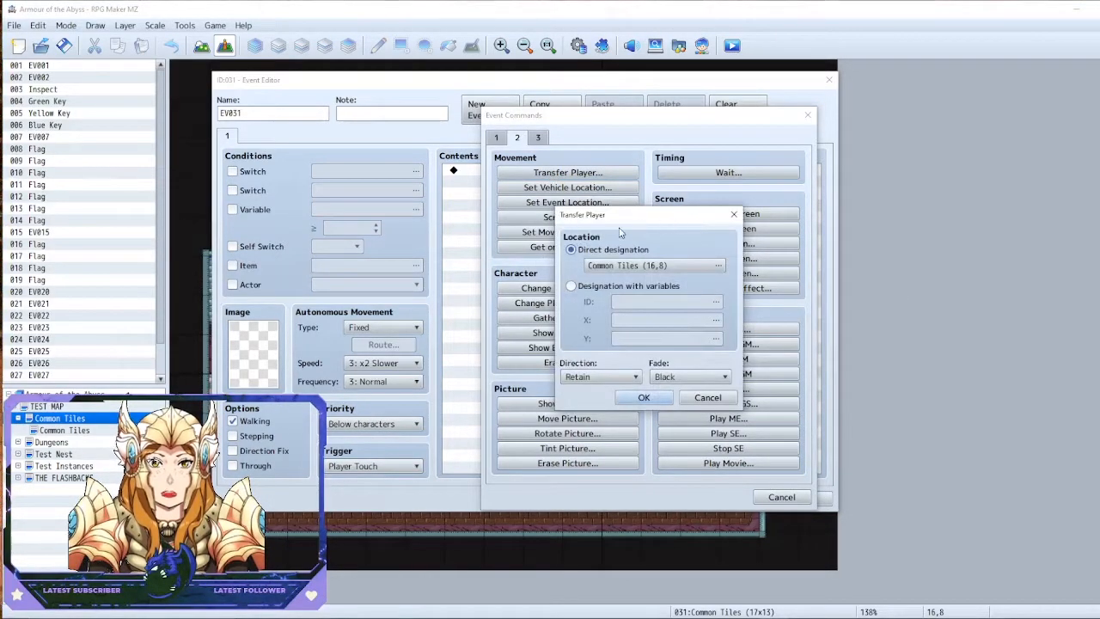
drag(546, 223, 620, 232)
click(748, 229)
click(496, 138)
click(517, 138)
click(547, 175)
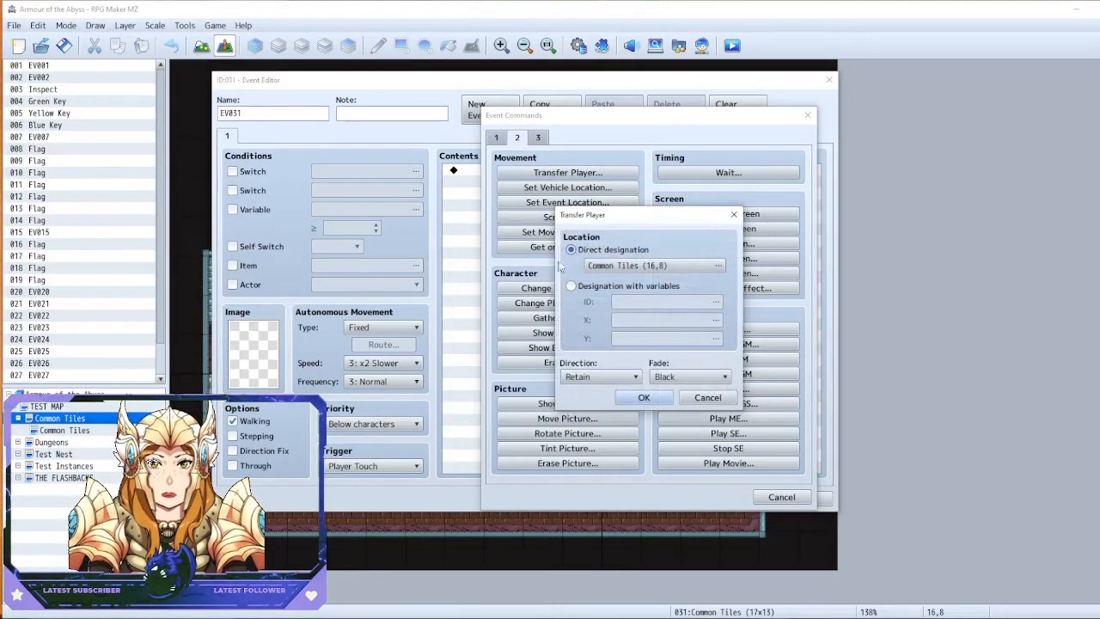
- Set the transfer destination directly to tile (0,8) at the west exit of the nested Common Tiles map
click(607, 268)
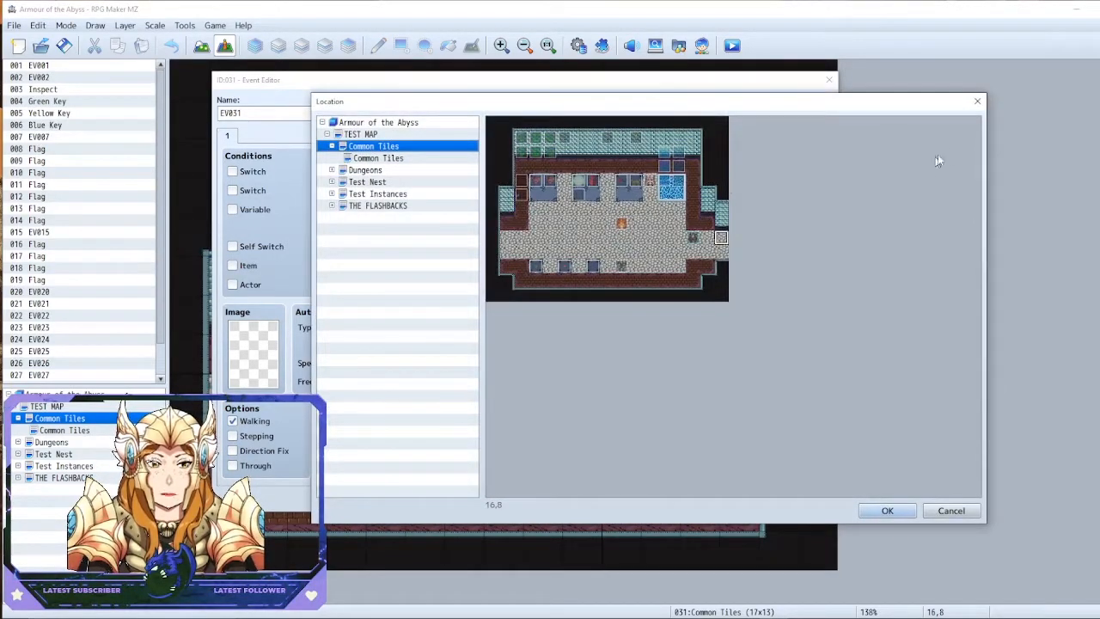
click(977, 102)
click(641, 268)
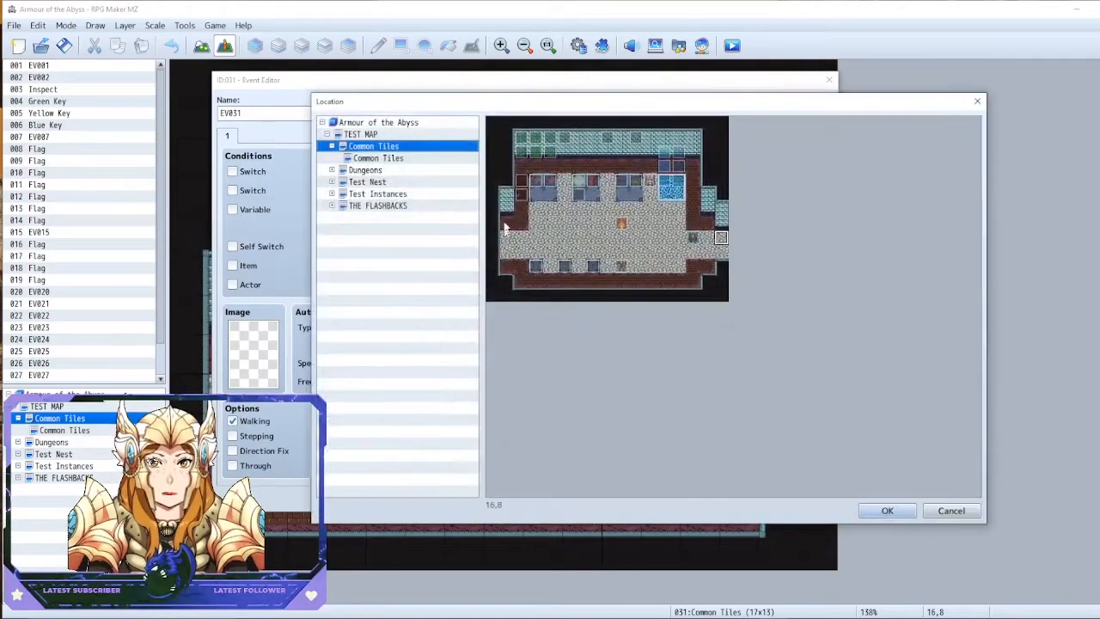
click(372, 159)
click(493, 239)
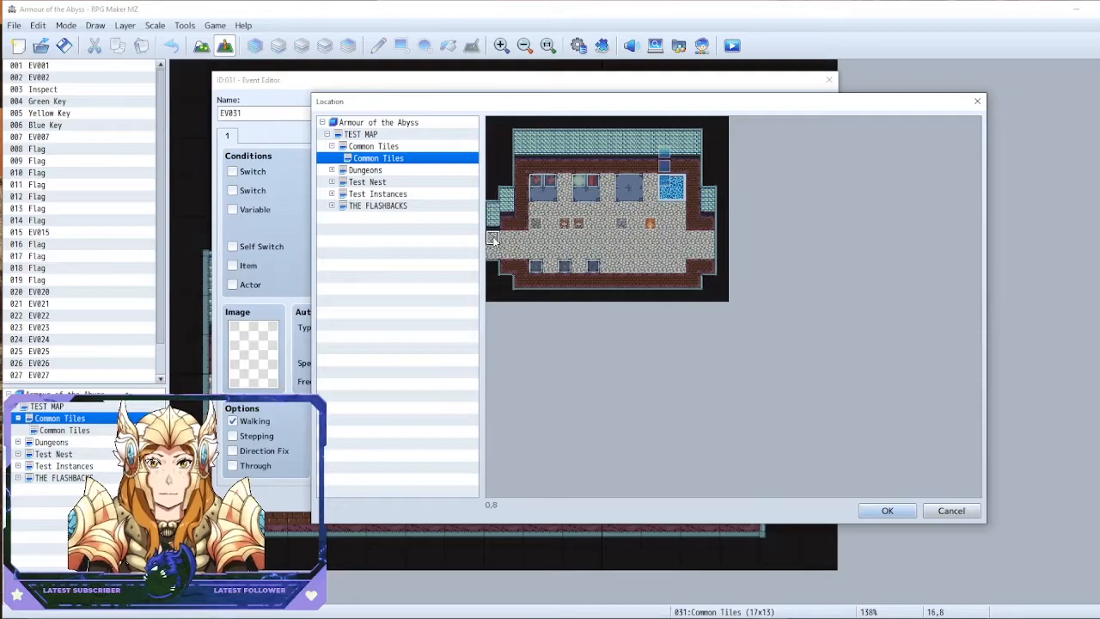
double_click(493, 239)
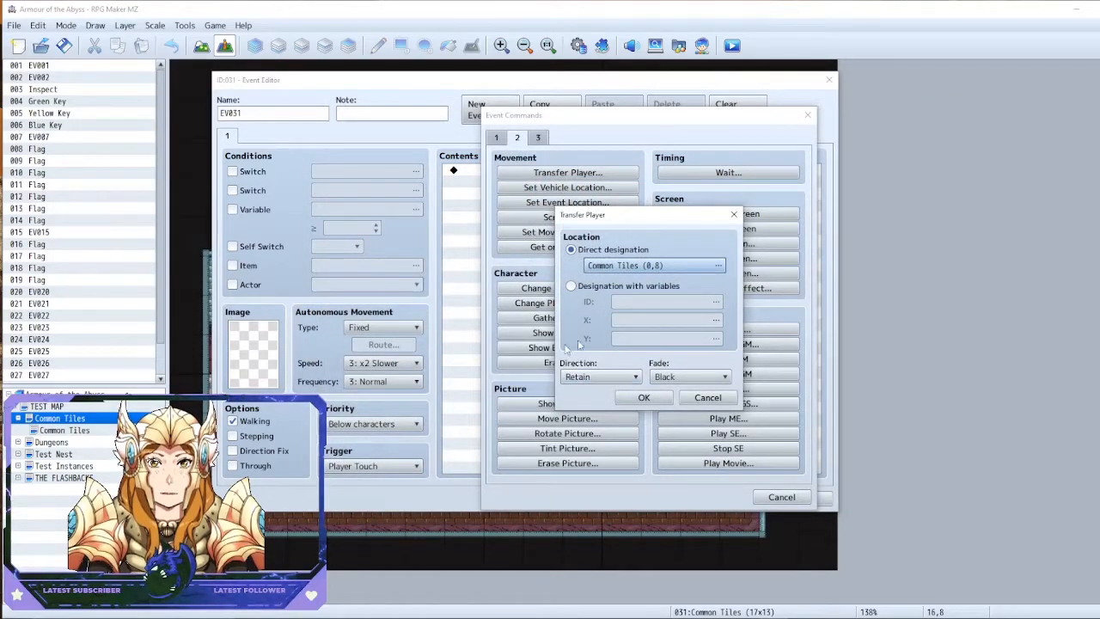
- Set the transfer's direction to Right with a Black fade and add the command to the event
click(608, 377)
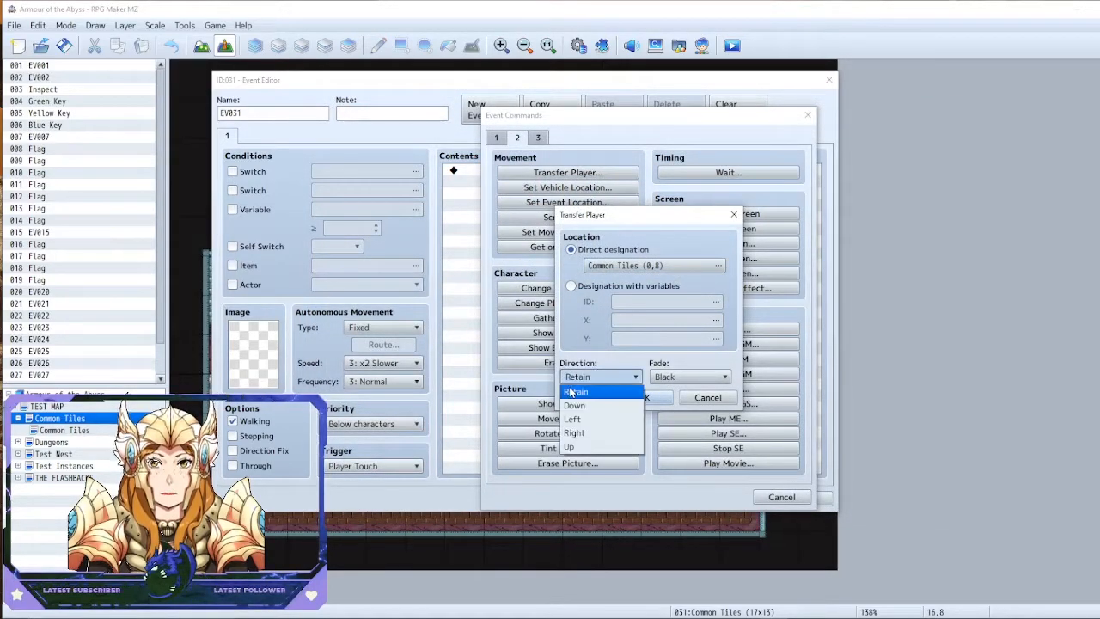
click(604, 432)
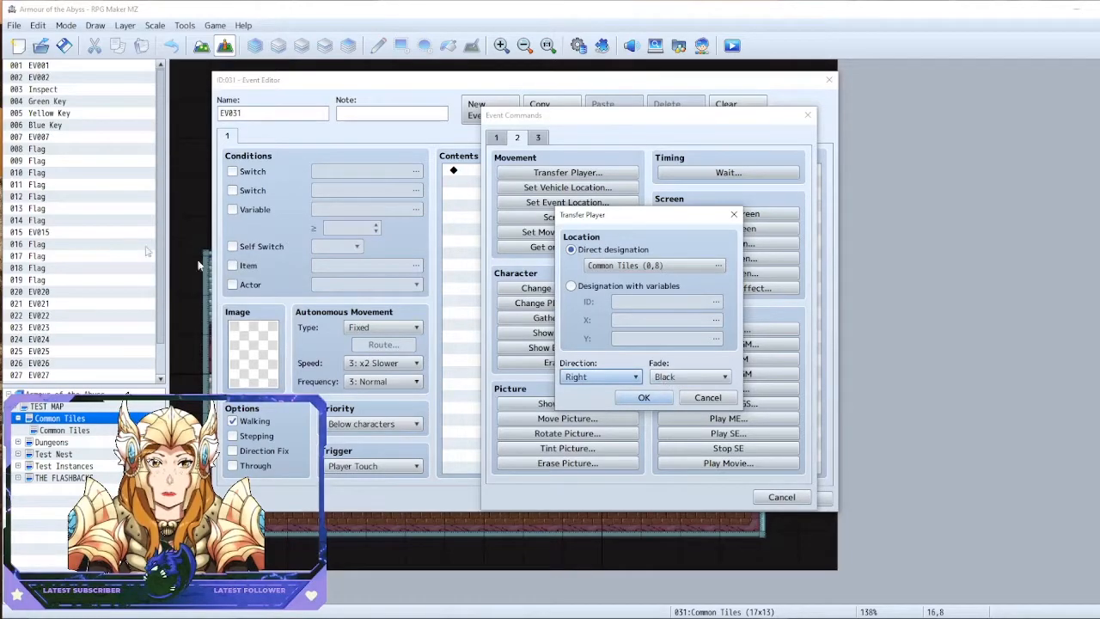
click(664, 376)
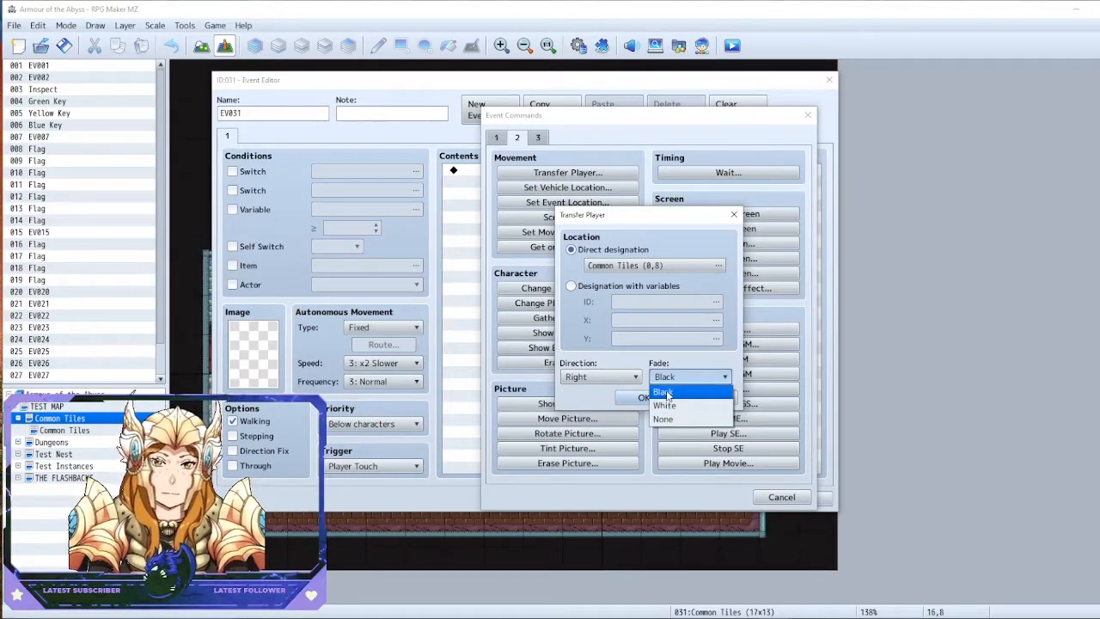
click(663, 394)
click(674, 378)
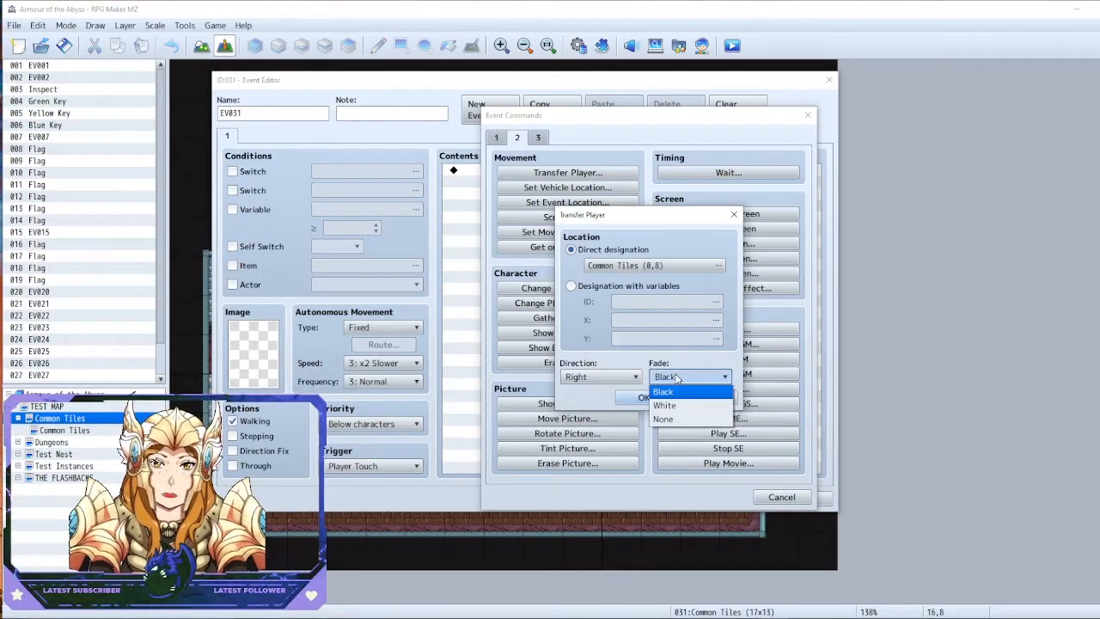
click(674, 378)
click(674, 378)
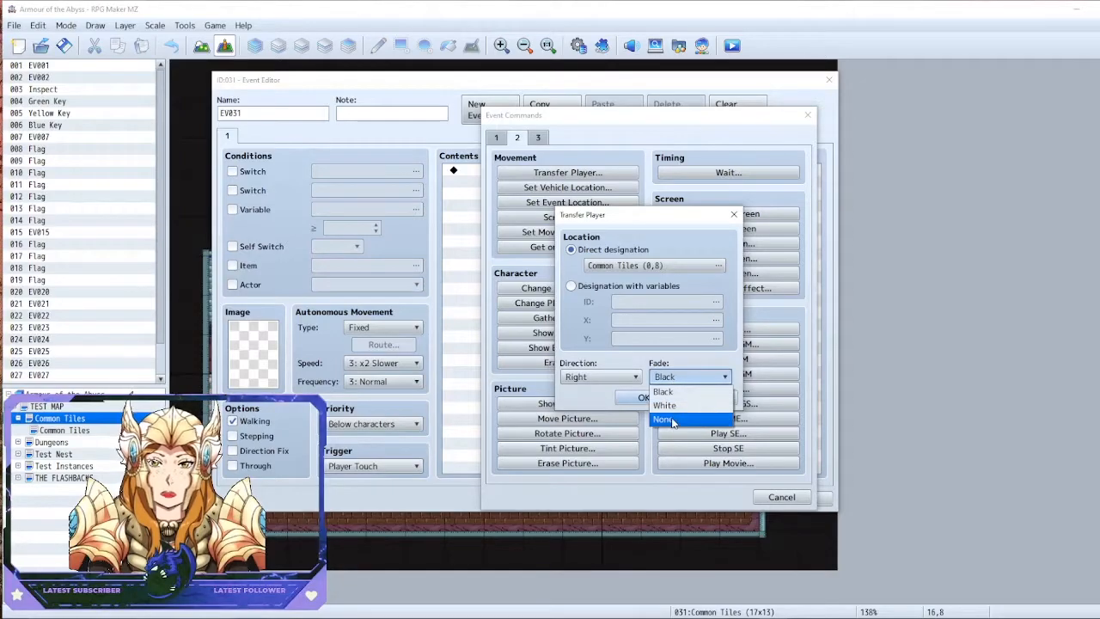
click(648, 349)
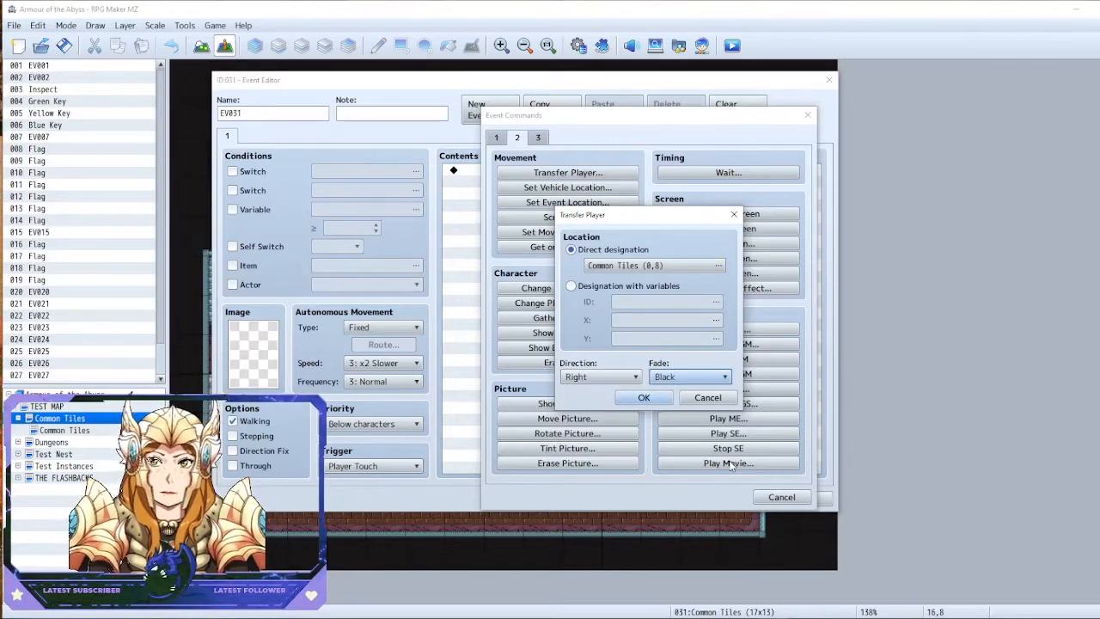
click(643, 399)
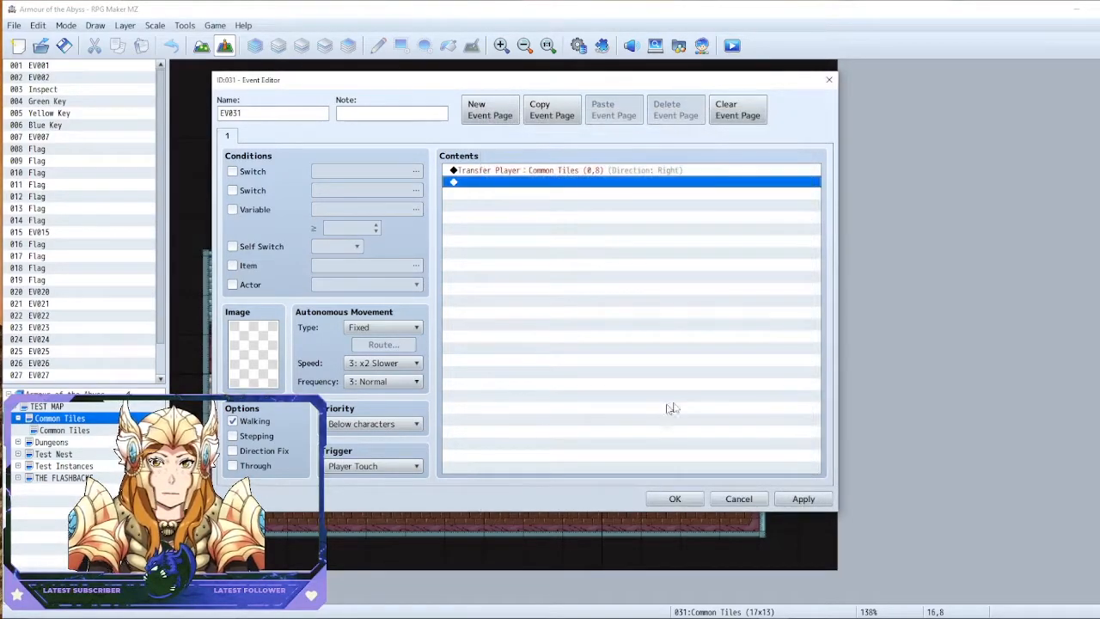
- Add a Play SE command with the sound 013-Move01 on the empty line after the Transfer Player command
double_click(505, 169)
click(791, 116)
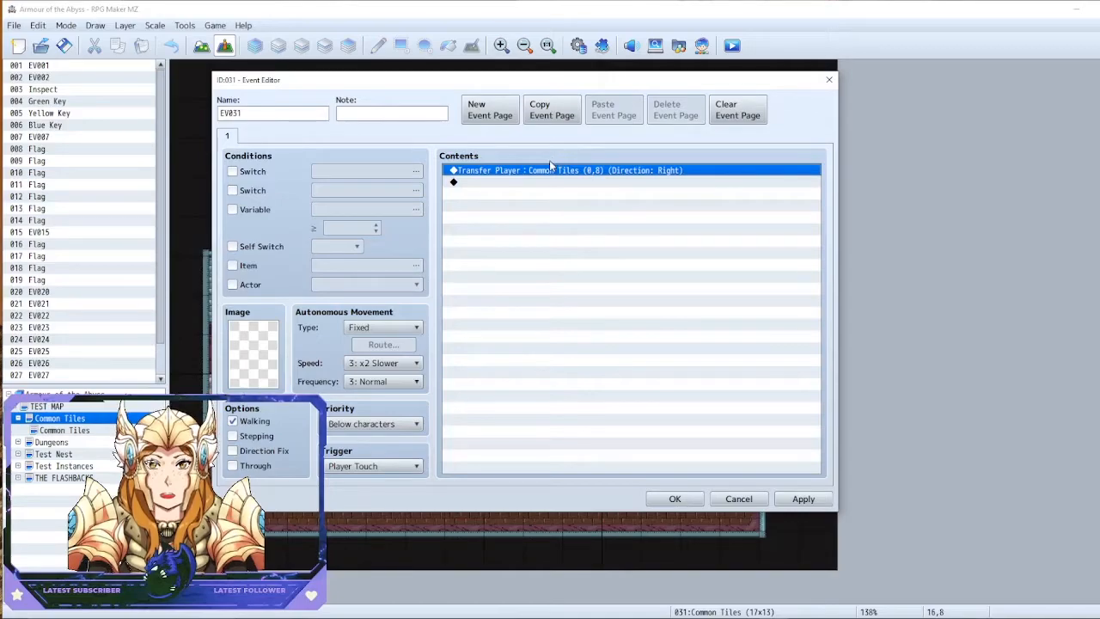
click(455, 182)
double_click(460, 182)
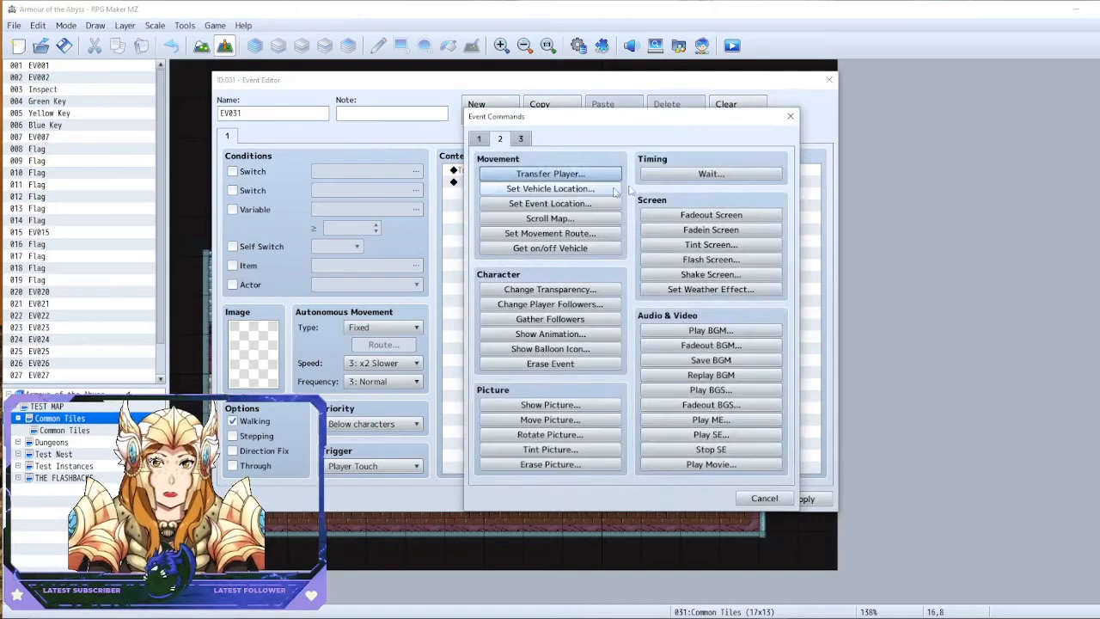
click(712, 437)
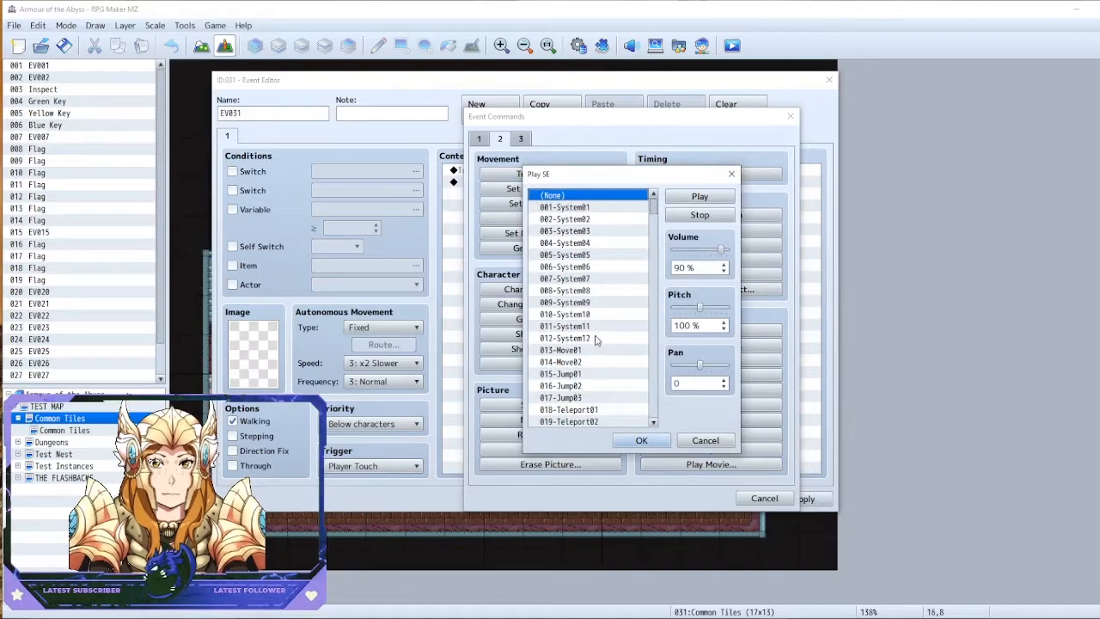
click(565, 351)
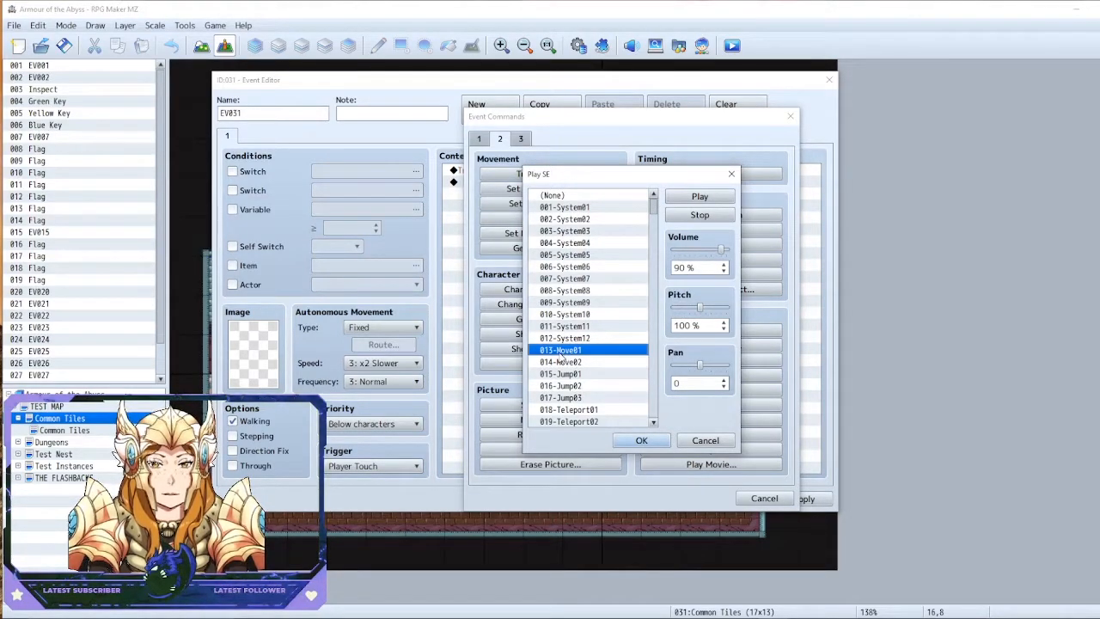
click(632, 441)
- Cut the Play SE command and paste it above the Transfer Player command
right_click(509, 183)
click(533, 228)
right_click(512, 171)
click(541, 243)
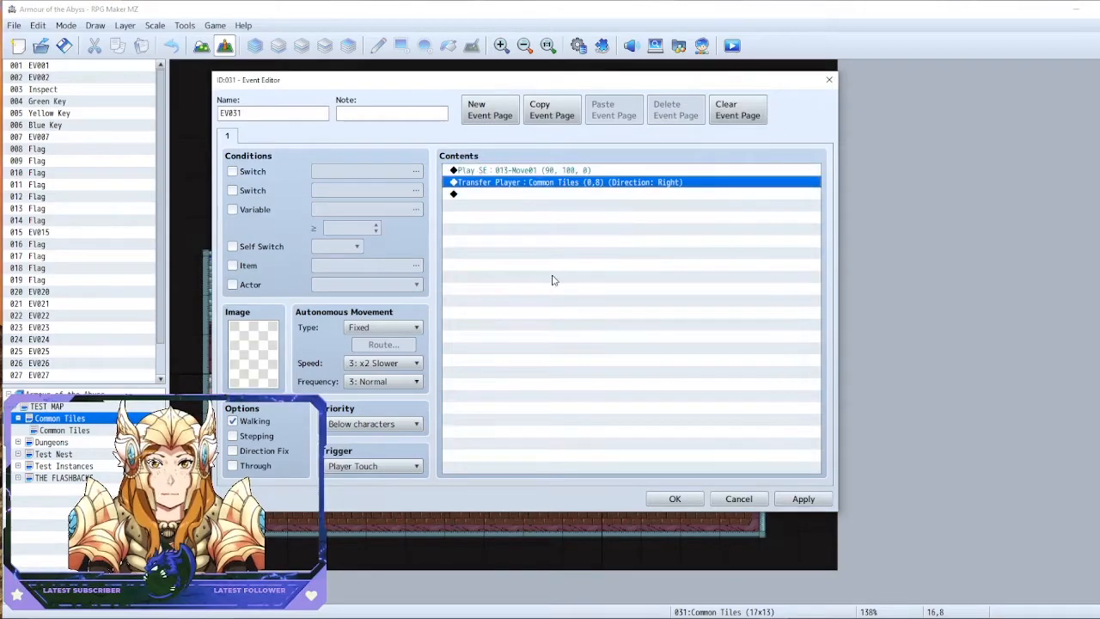
click(513, 171)
click(529, 182)
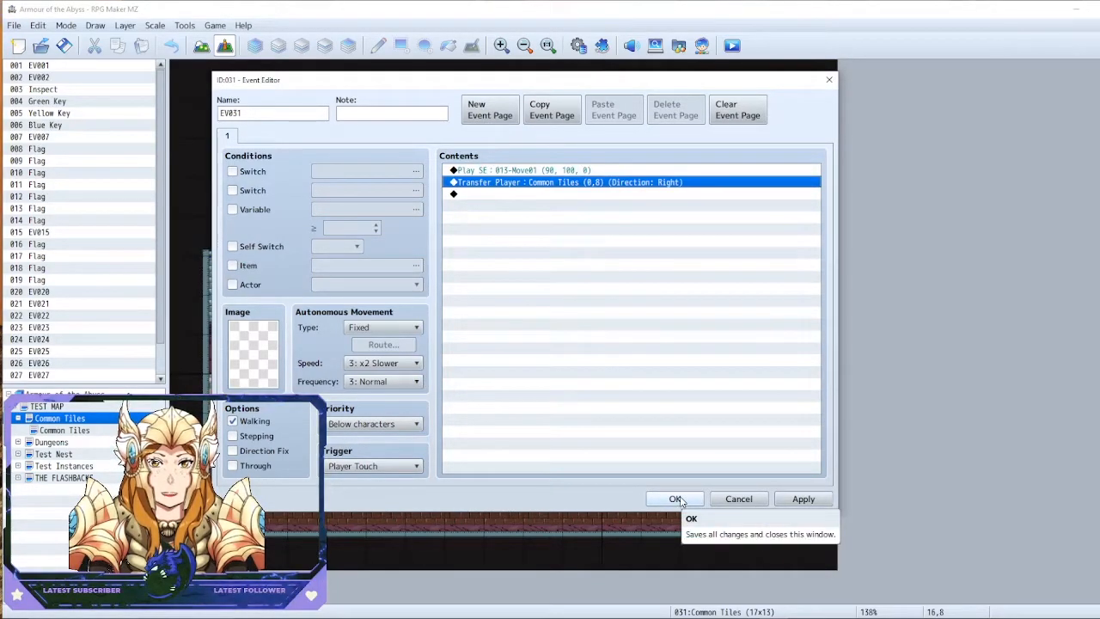
click(638, 270)
click(535, 172)
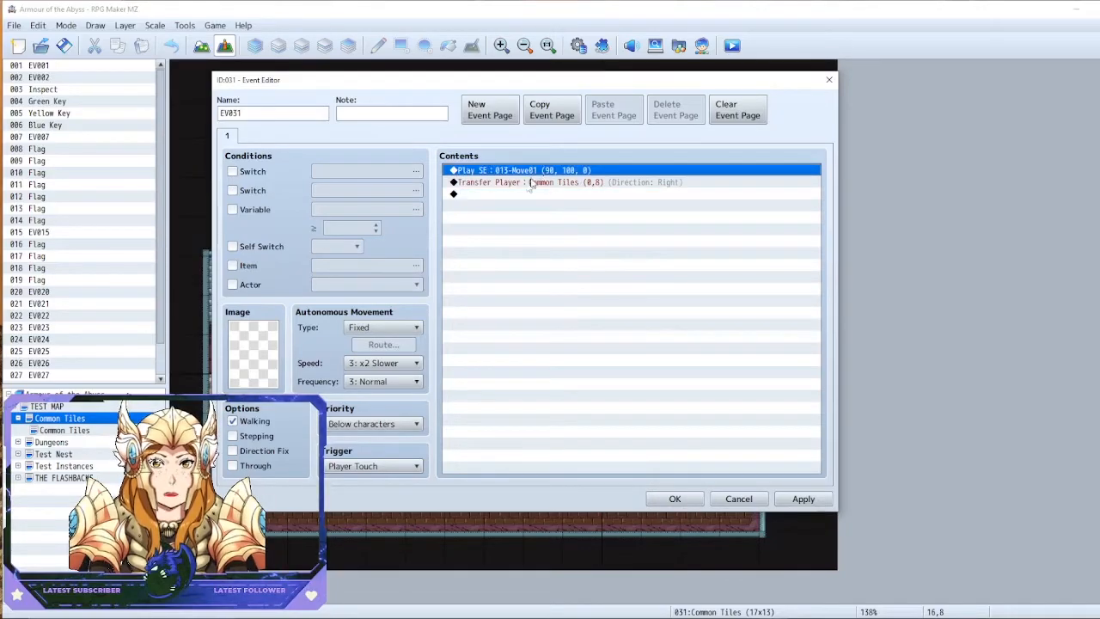
- Move the Play SE command below the Transfer Player command
right_click(507, 171)
click(526, 215)
right_click(500, 189)
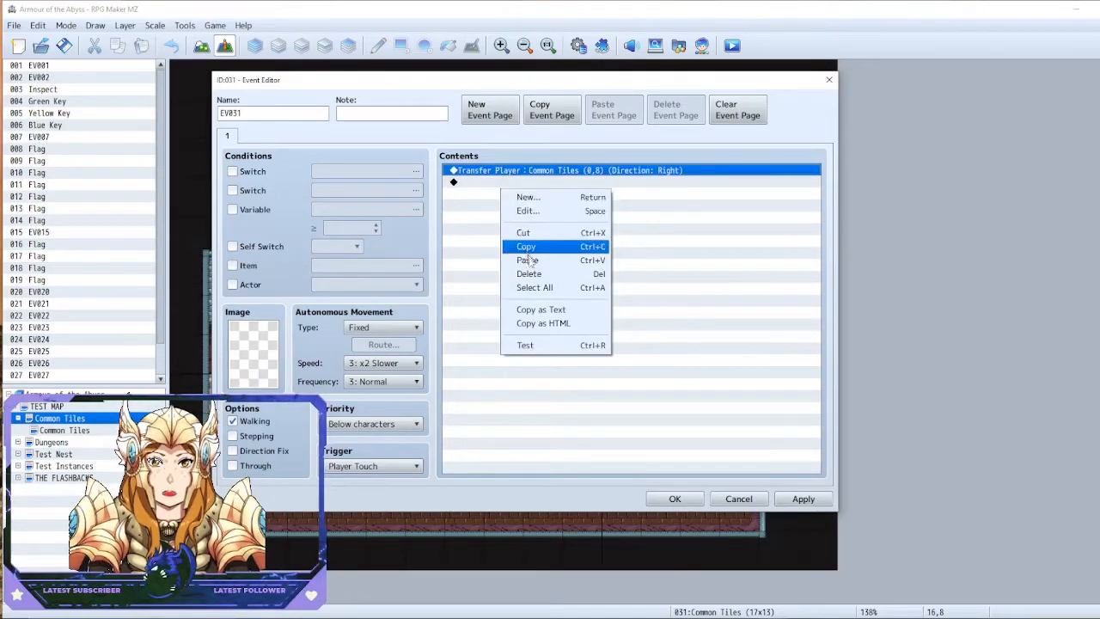
click(485, 198)
right_click(483, 184)
click(520, 254)
- Move the Play SE command back above the Transfer Player command by cutting and pasting it
right_click(496, 183)
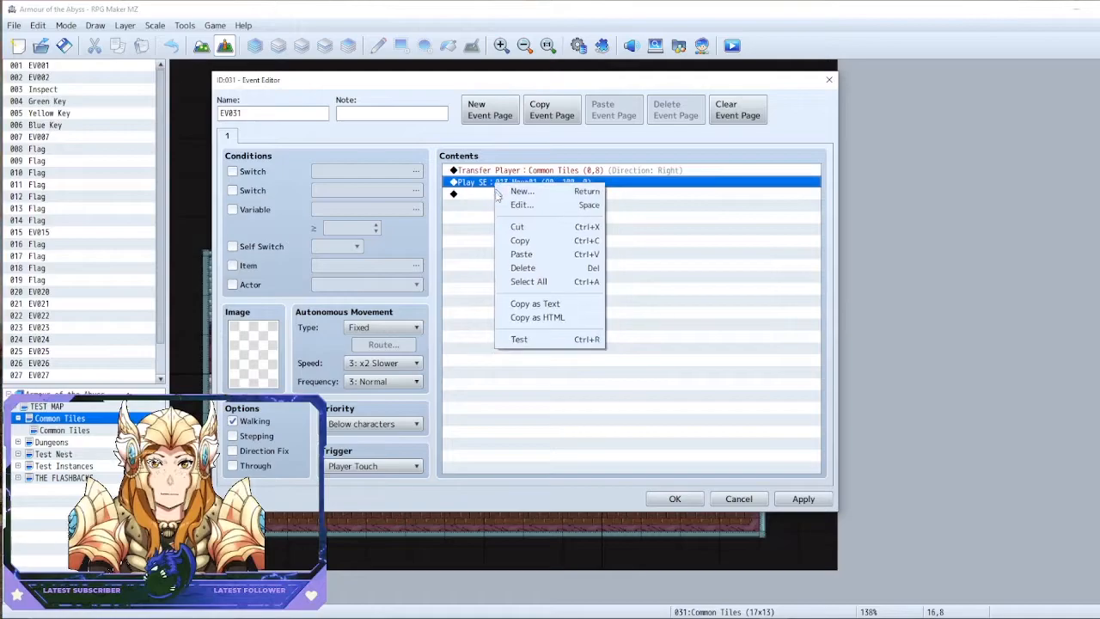
click(515, 228)
right_click(494, 169)
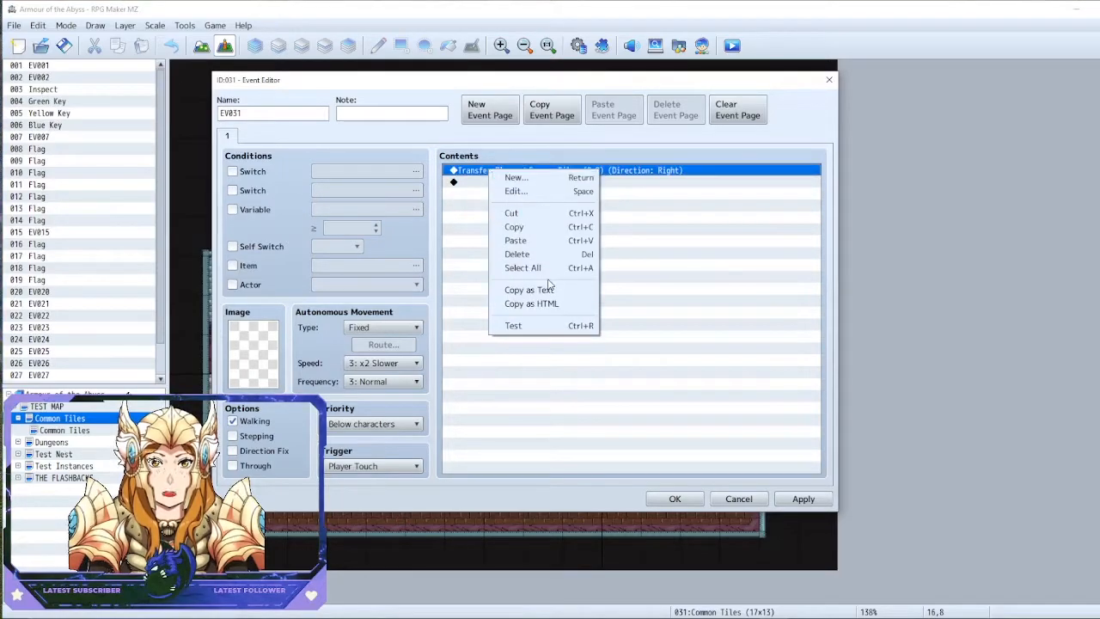
click(521, 238)
click(503, 172)
click(510, 221)
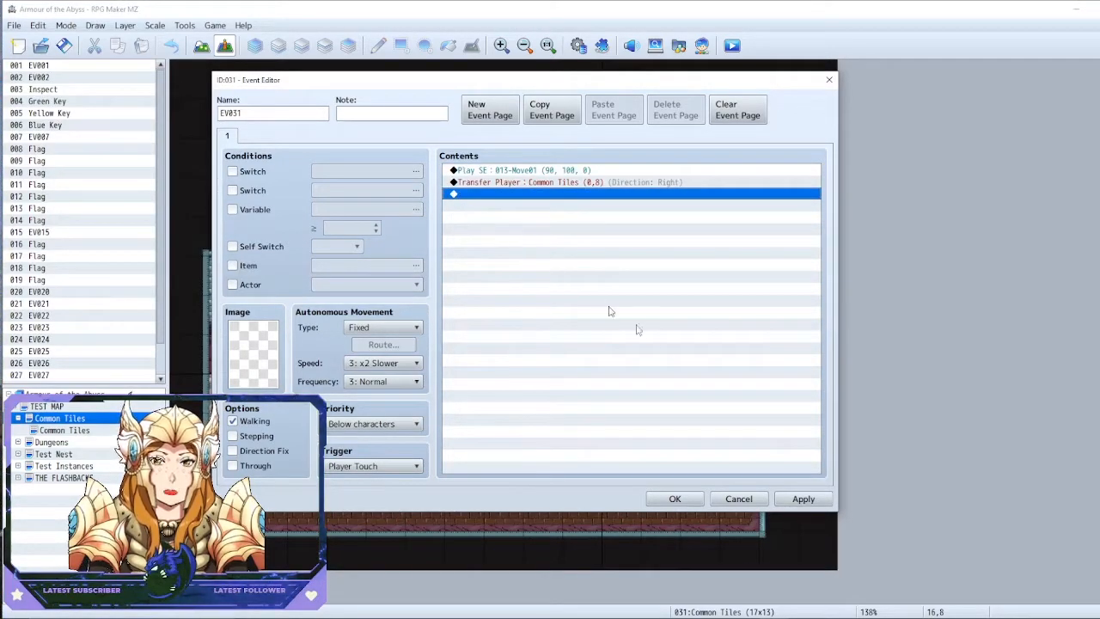
- Apply the changes to the new event on tile (16,8) and close its editor
click(787, 502)
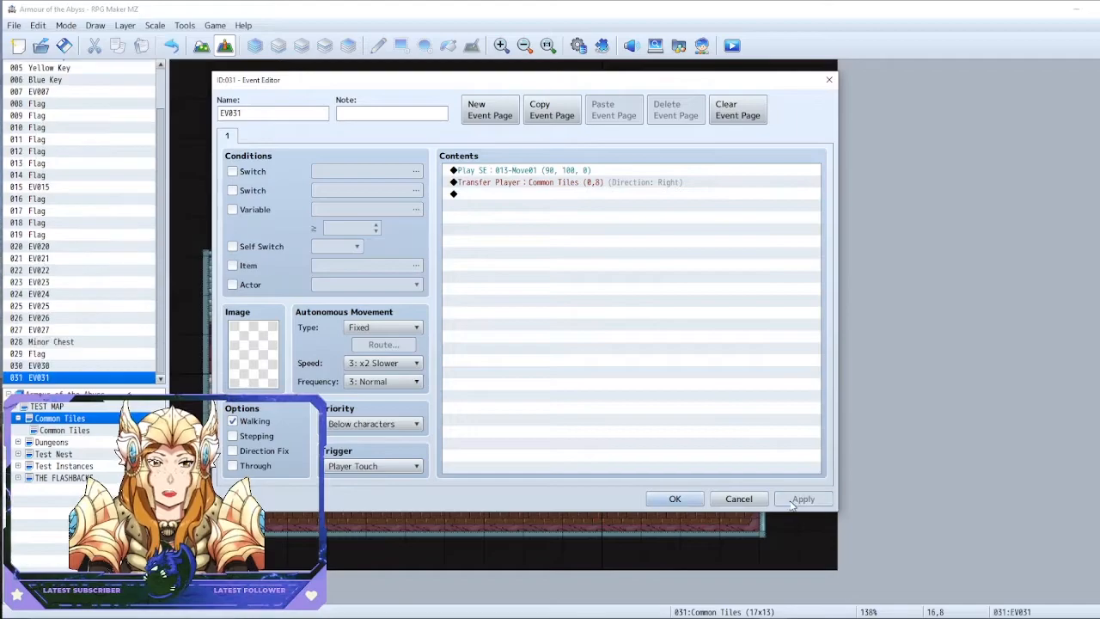
click(674, 500)
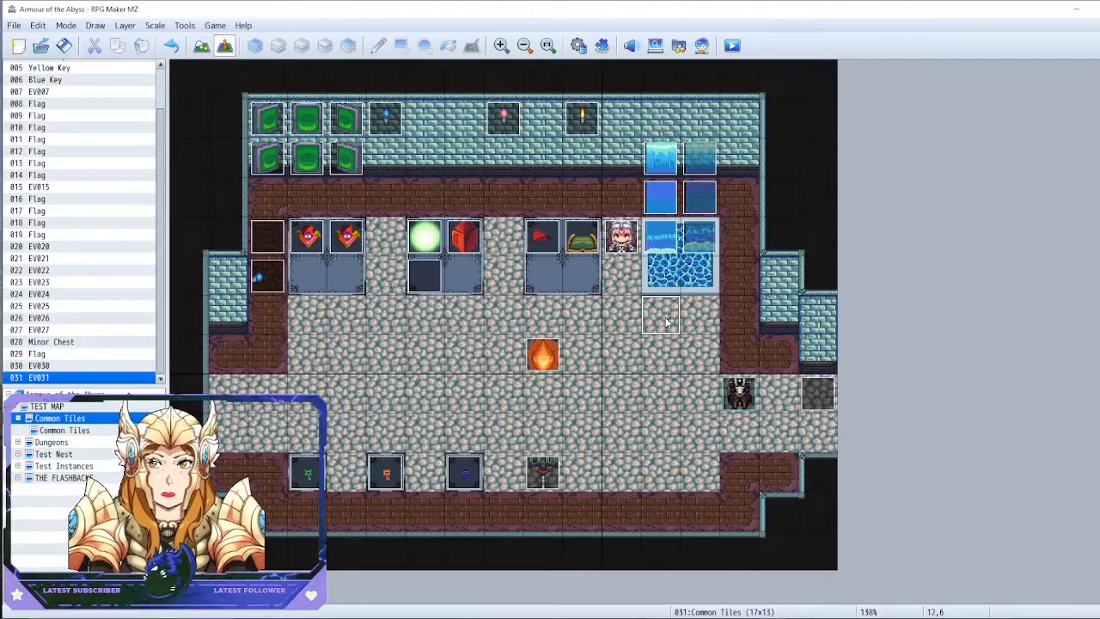
- Reopen the transfer event on tile (16,8) to review its commands and Player Touch trigger, then close its editor
right_click(815, 399)
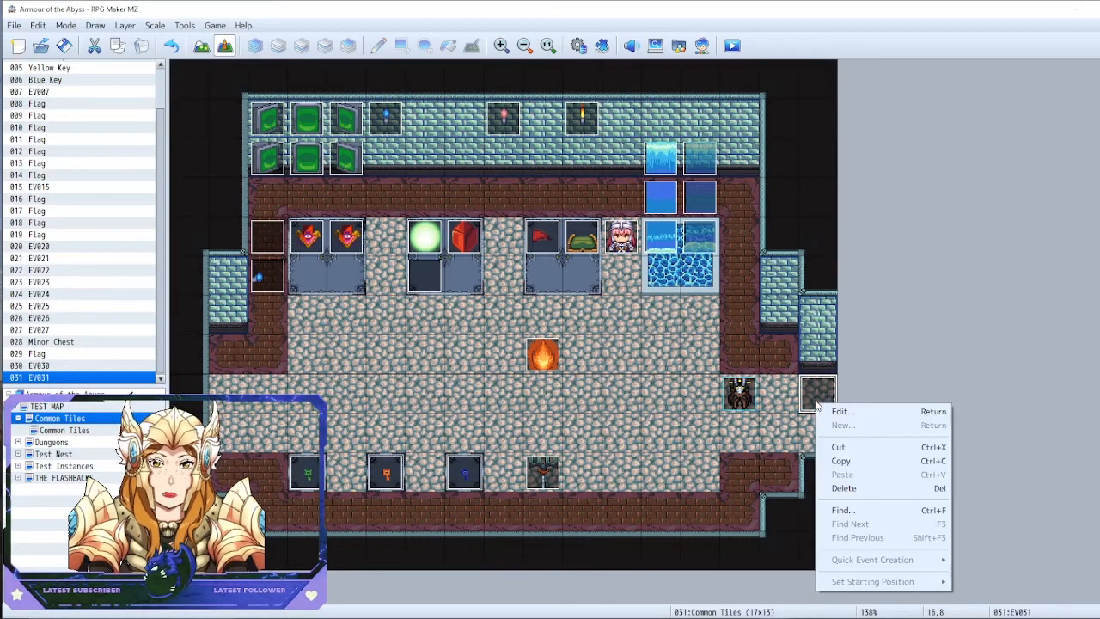
click(831, 413)
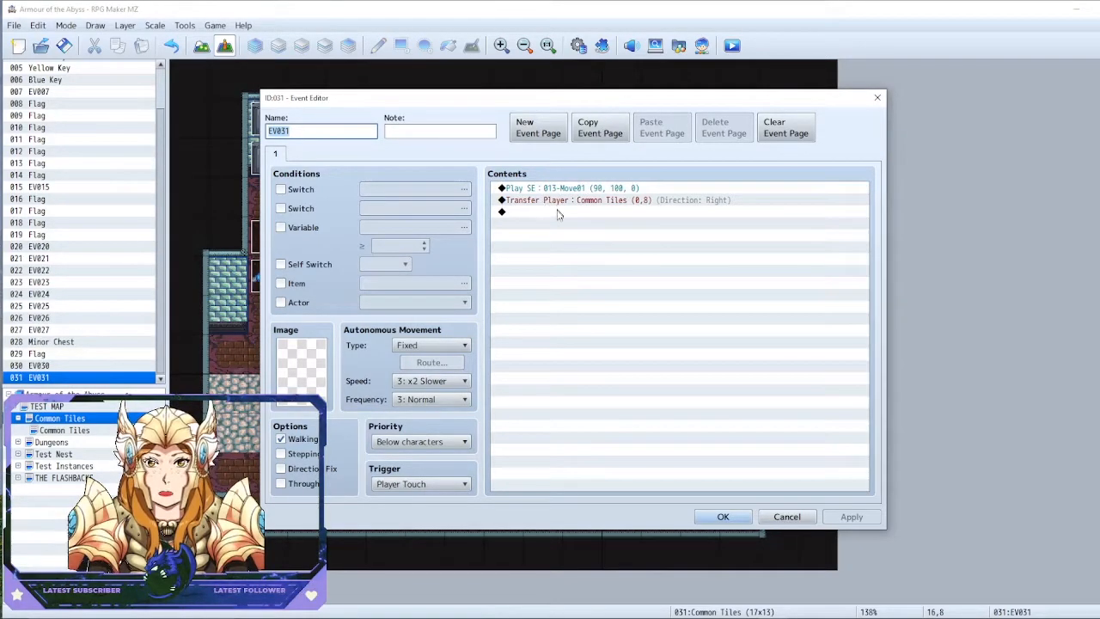
click(720, 516)
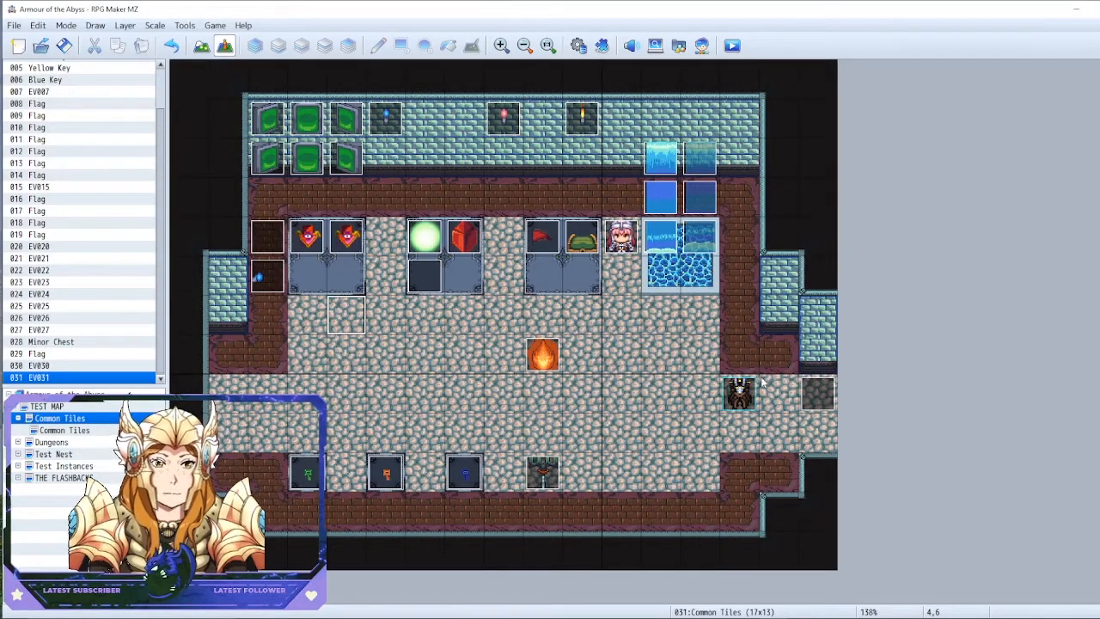
click(826, 380)
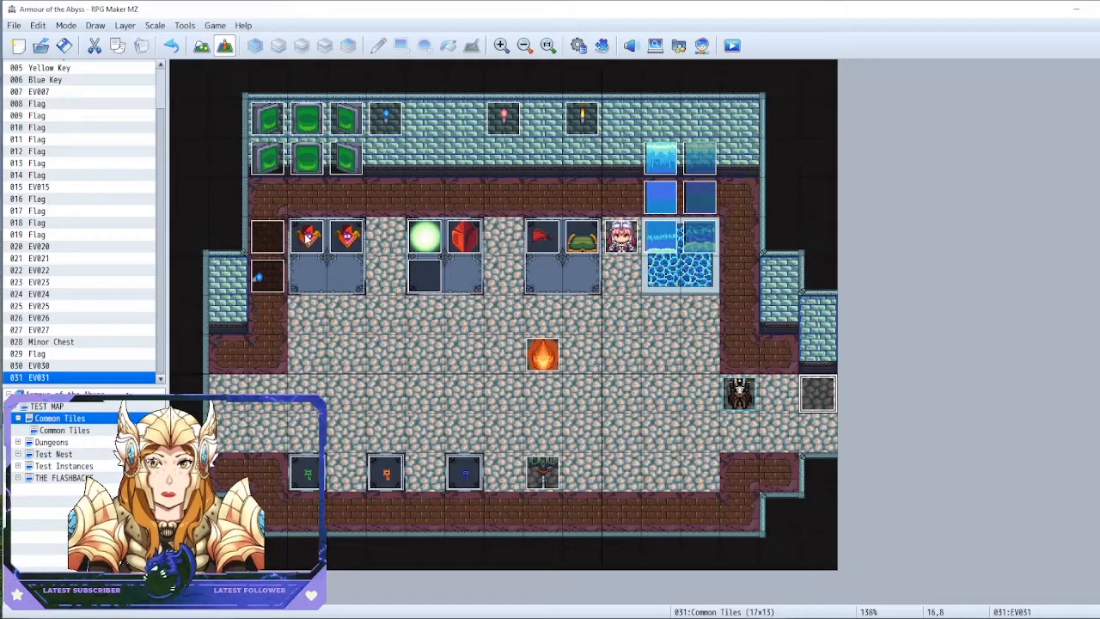
- Open the red portal event on tile (3,4) and examine its image, movement options, priority and trigger settings
right_click(308, 239)
click(348, 241)
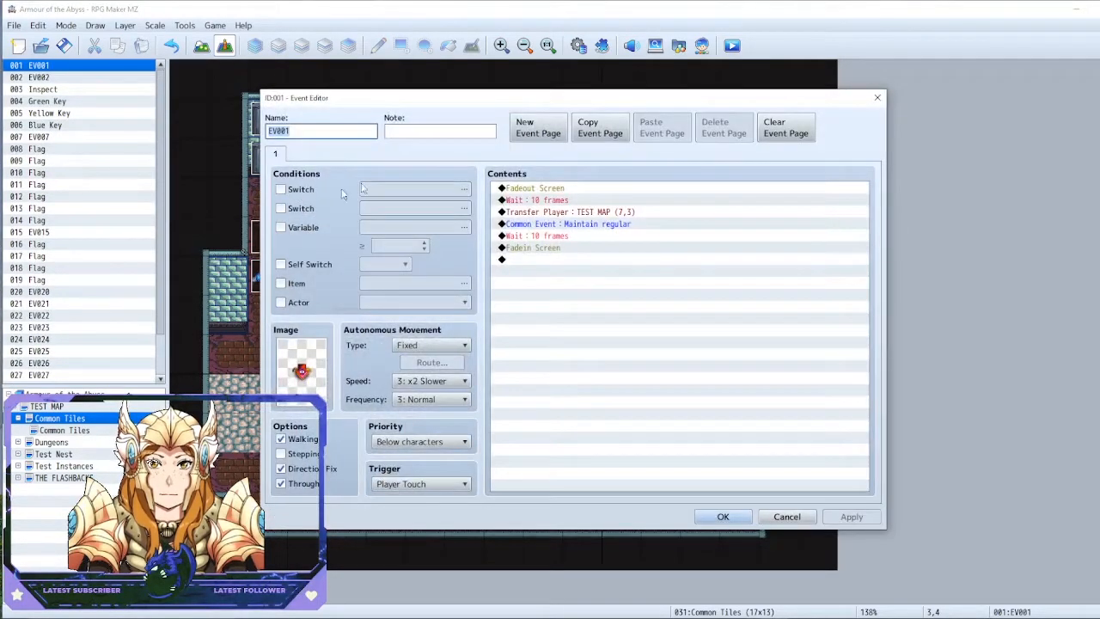
drag(343, 109, 407, 69)
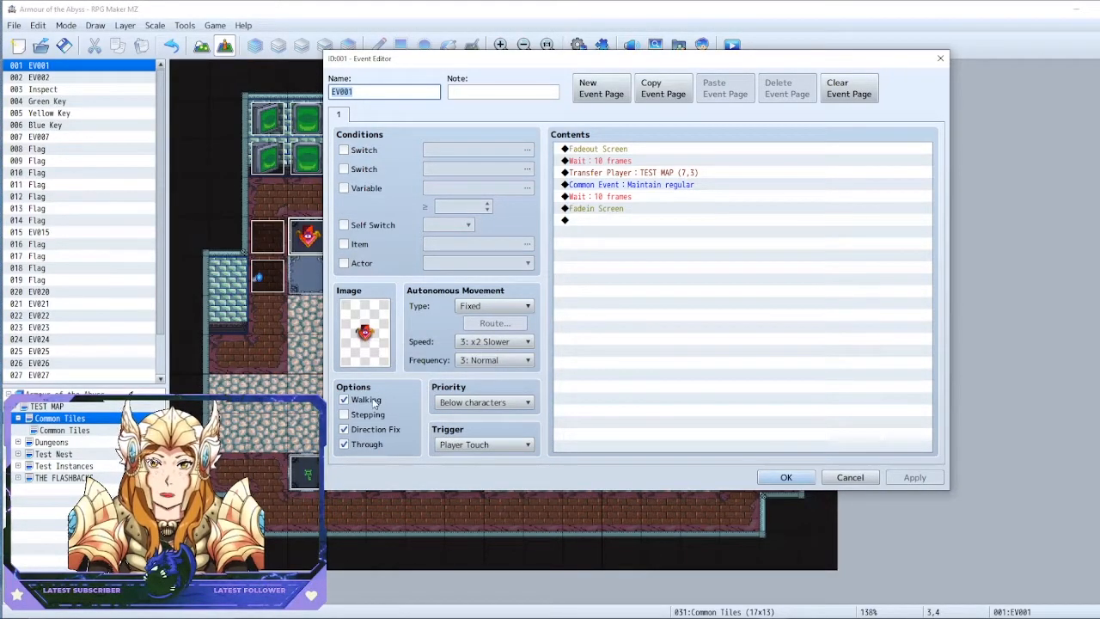
click(344, 443)
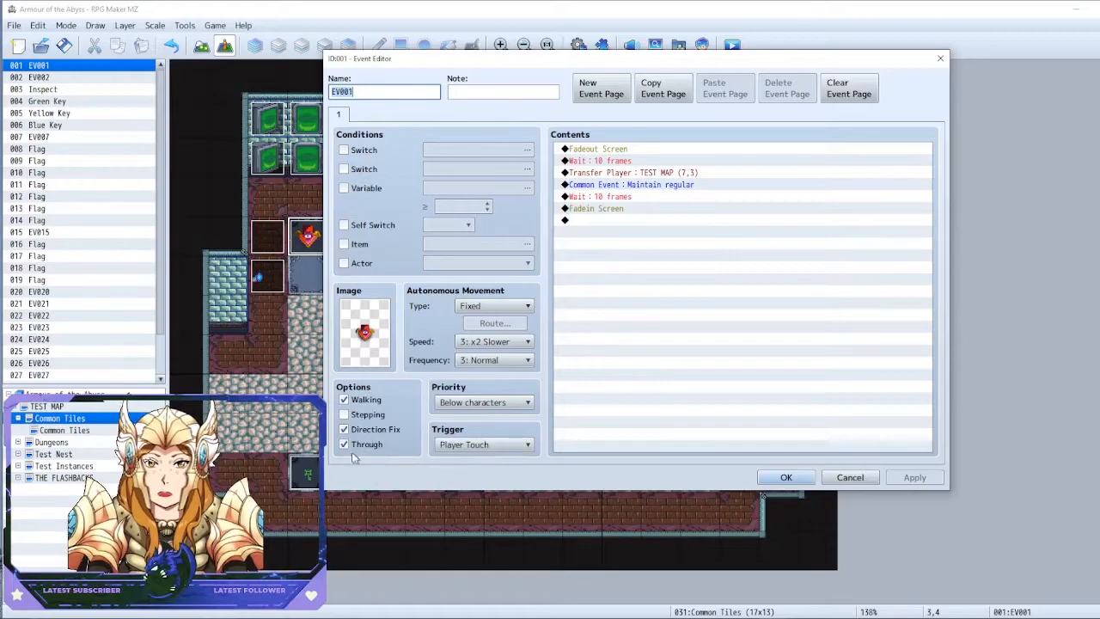
click(360, 338)
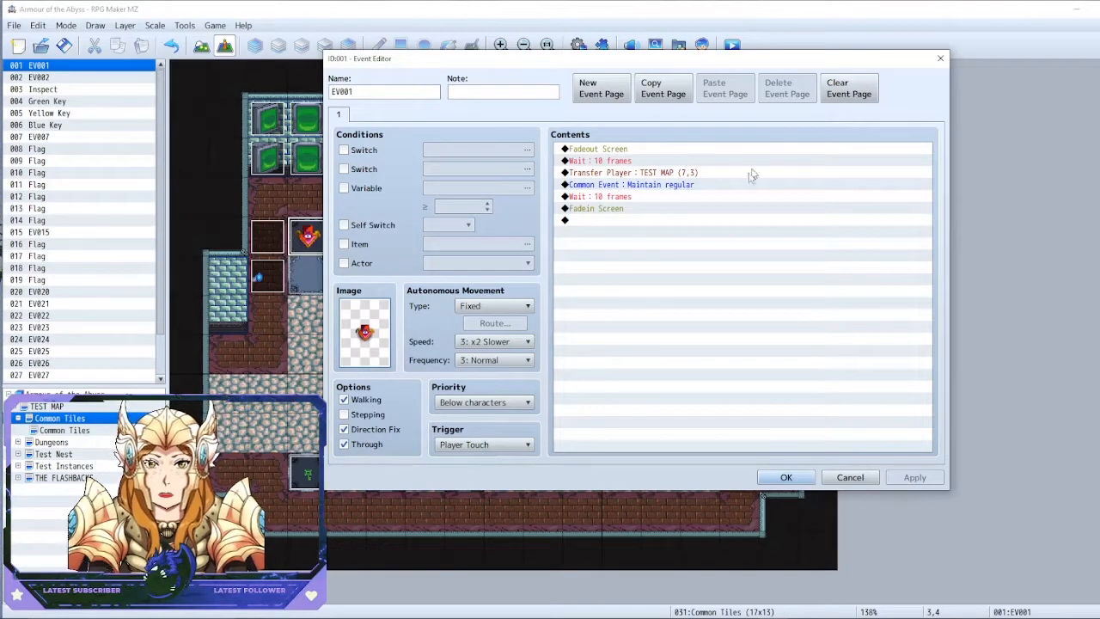
- Examine the red portal event's command sequence, from Fadeout Screen through Transfer Player to Fadein Screen
click(634, 151)
click(629, 173)
click(631, 198)
click(628, 217)
click(634, 162)
click(634, 150)
click(633, 173)
click(642, 198)
click(646, 222)
click(634, 161)
click(634, 149)
click(634, 185)
click(632, 209)
click(628, 222)
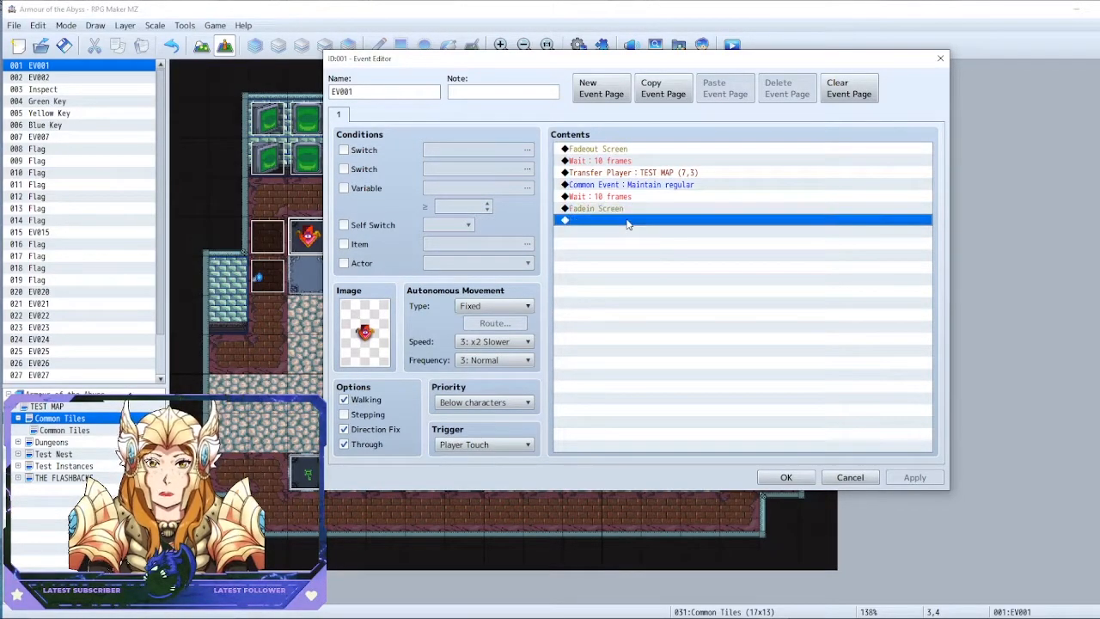
- Examine where the Maintain regular common event call sits between the Transfer Player and second Wait commands
click(662, 186)
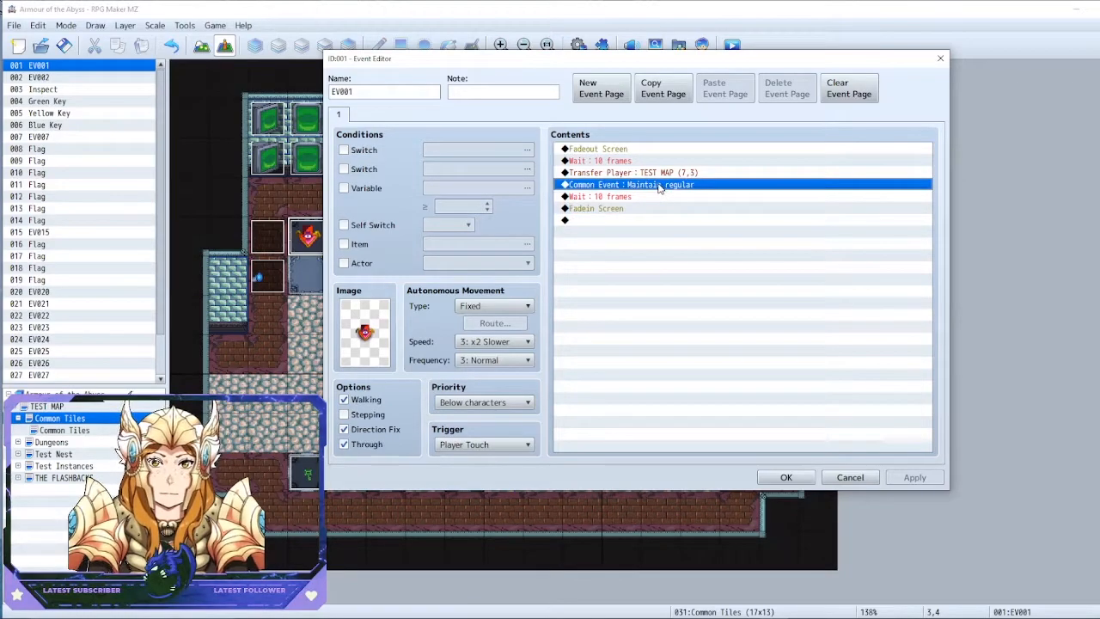
click(609, 162)
click(606, 173)
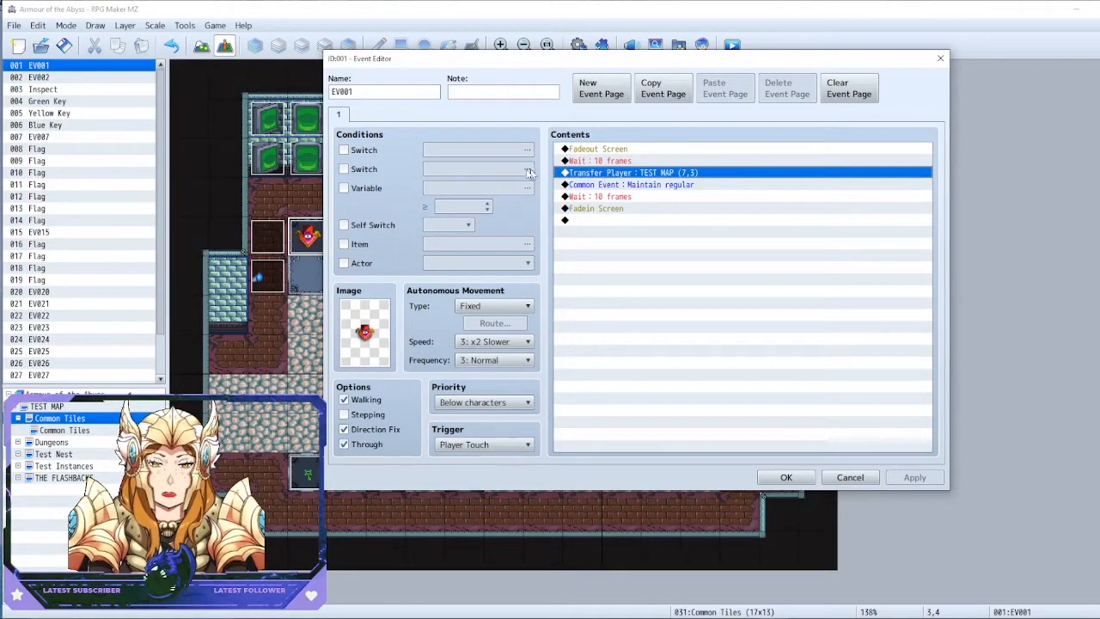
click(633, 185)
right_click(633, 186)
click(589, 197)
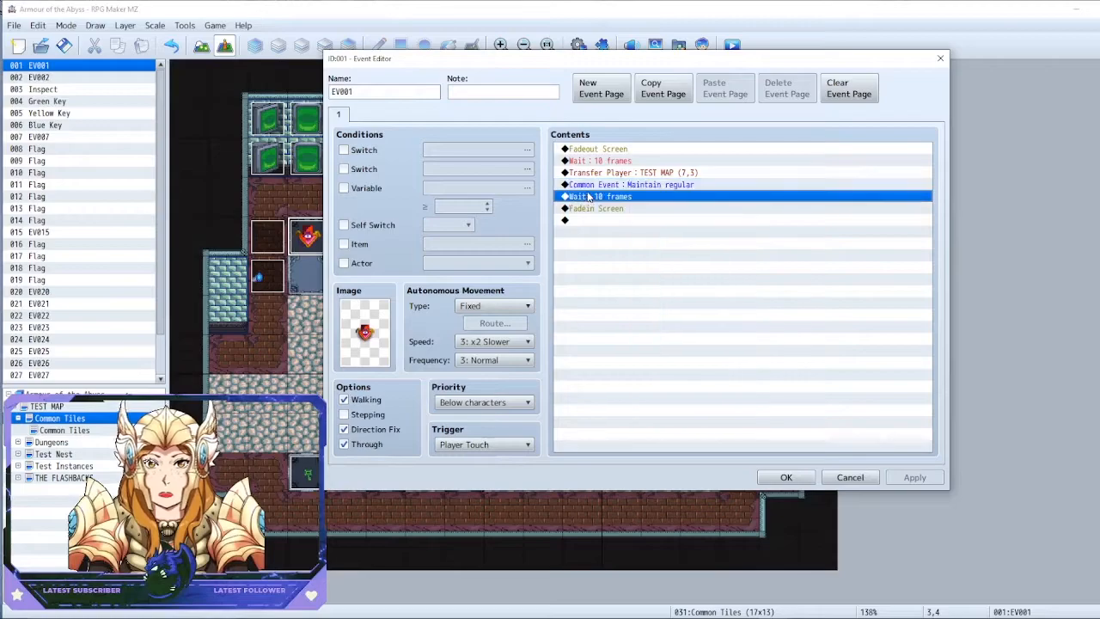
click(632, 186)
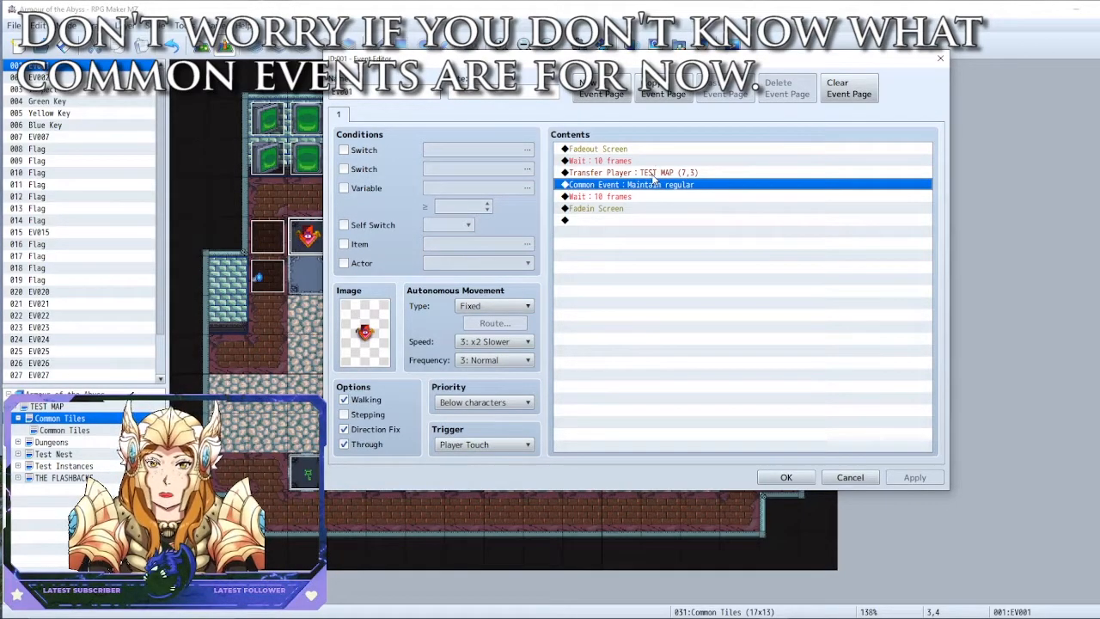
key(Up)
key(Down)
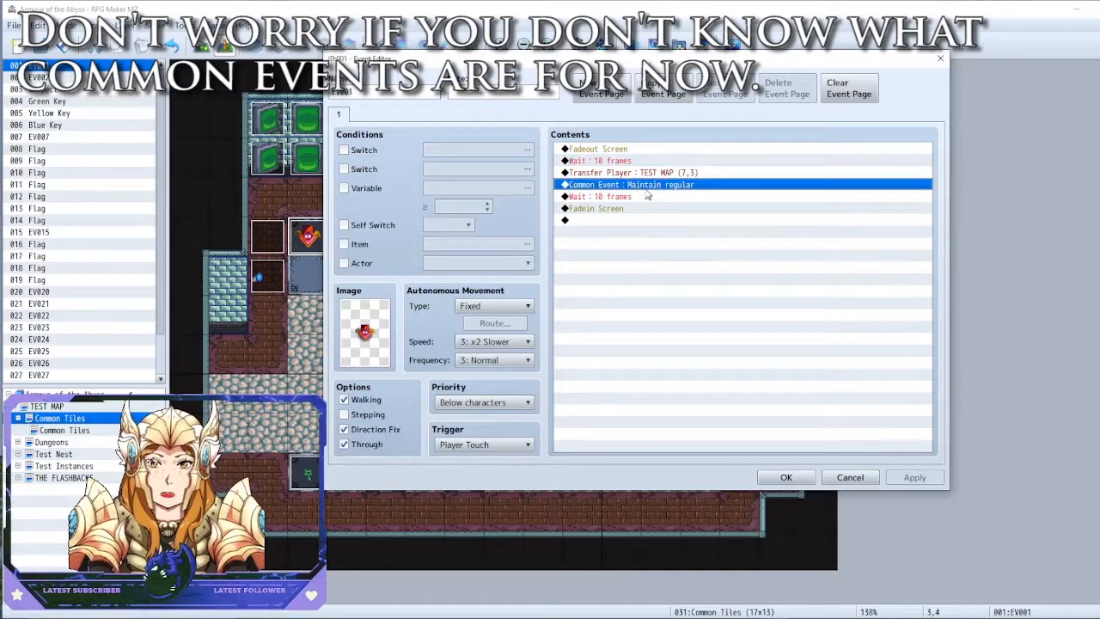
- Inspect the common event list behind the Maintain regular call, keep that selection, and close the portal event's editor
right_click(644, 187)
click(667, 206)
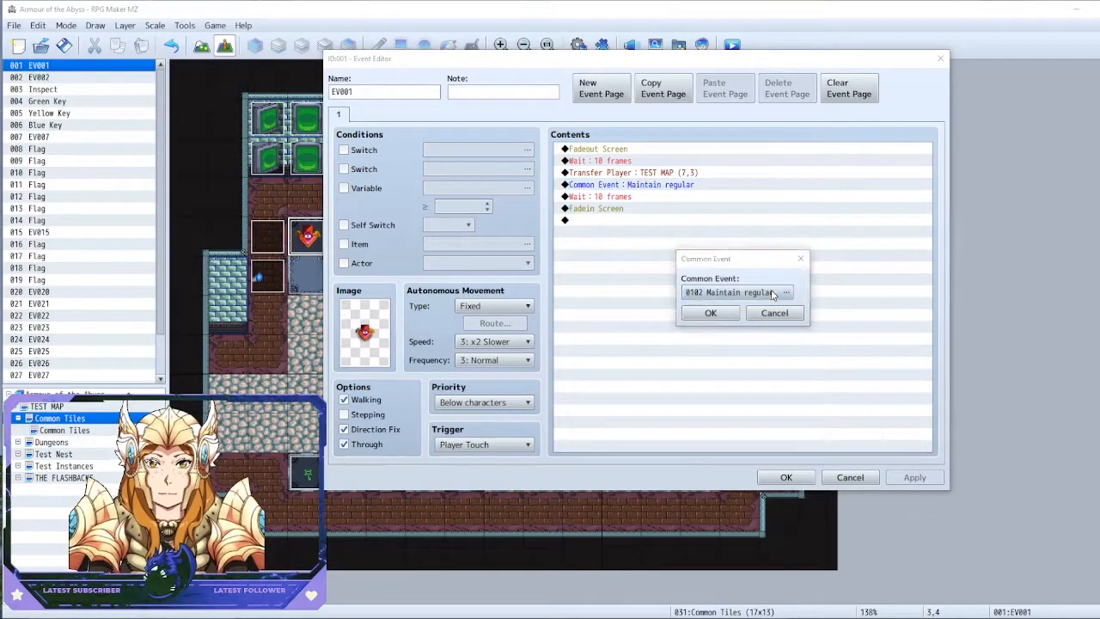
click(799, 284)
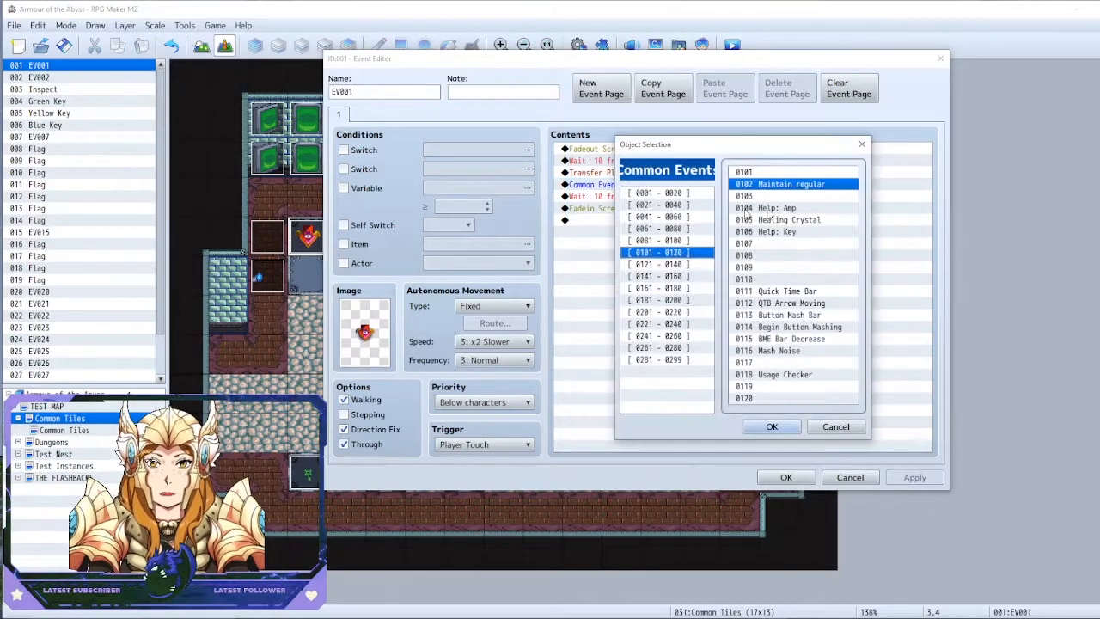
click(771, 427)
click(723, 319)
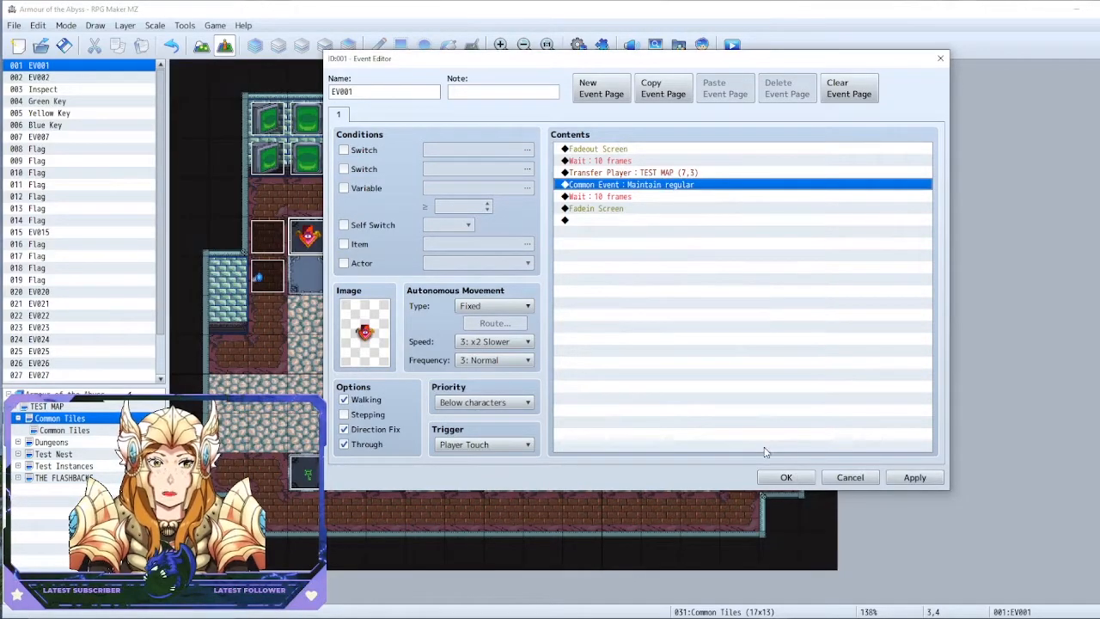
click(783, 477)
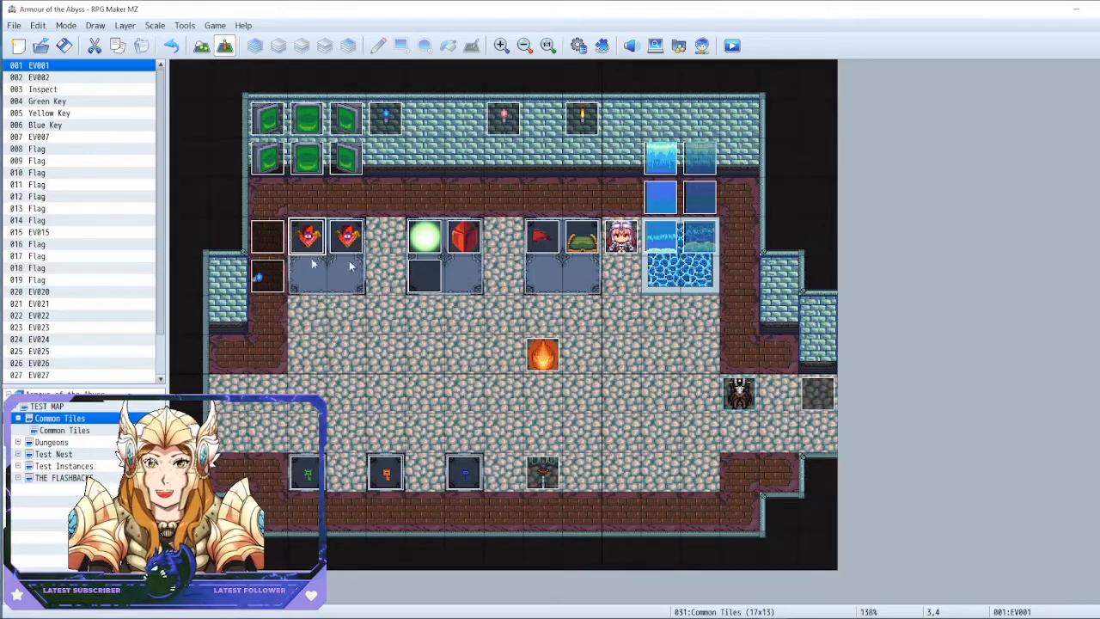
- Open the Minor Chest event, examine its loot common event calls and both event pages, and close its editor
right_click(574, 245)
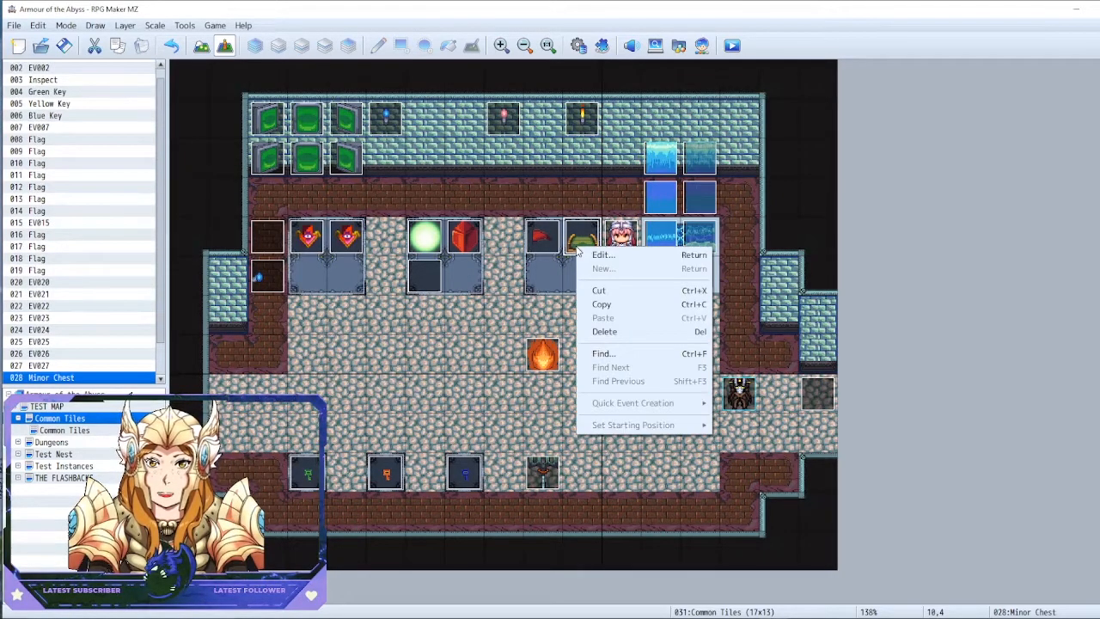
click(595, 255)
click(633, 199)
click(580, 211)
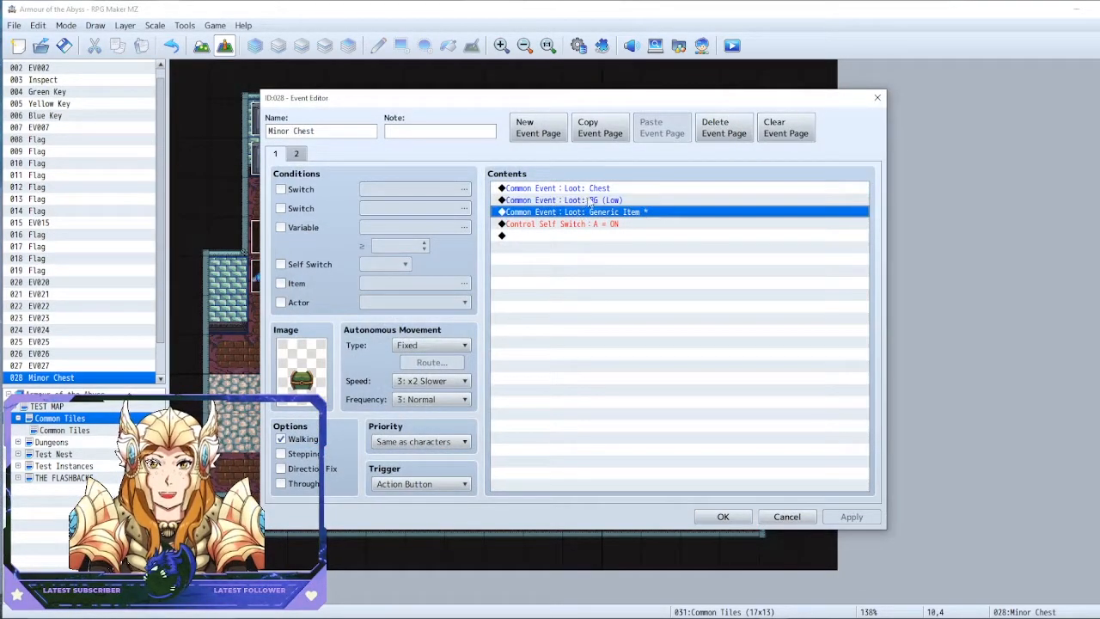
click(597, 187)
click(593, 212)
click(296, 153)
click(275, 153)
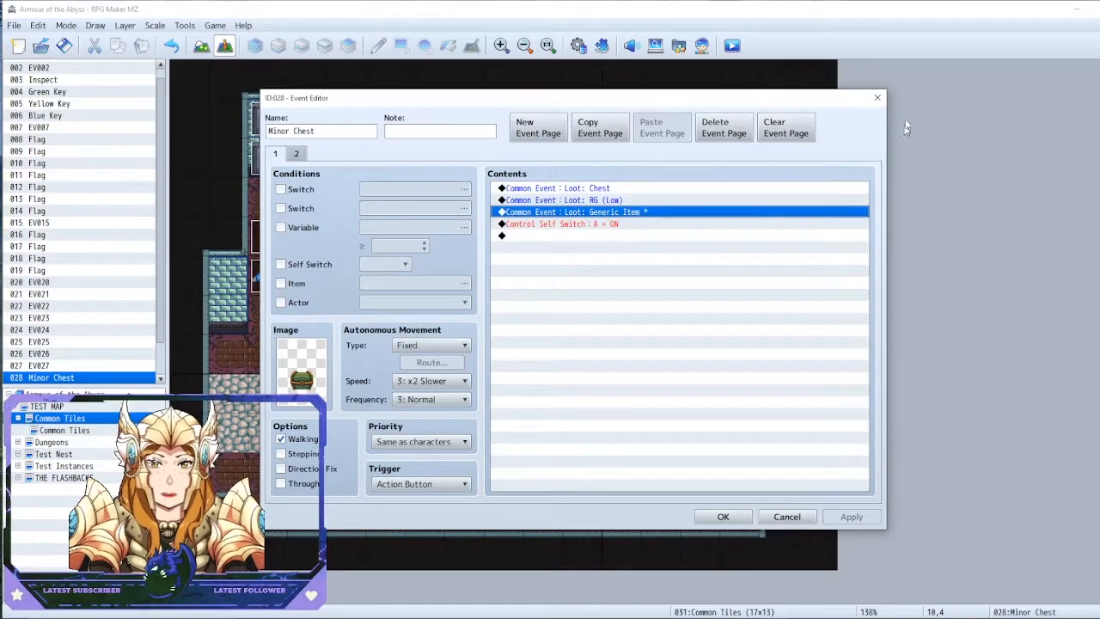
click(731, 518)
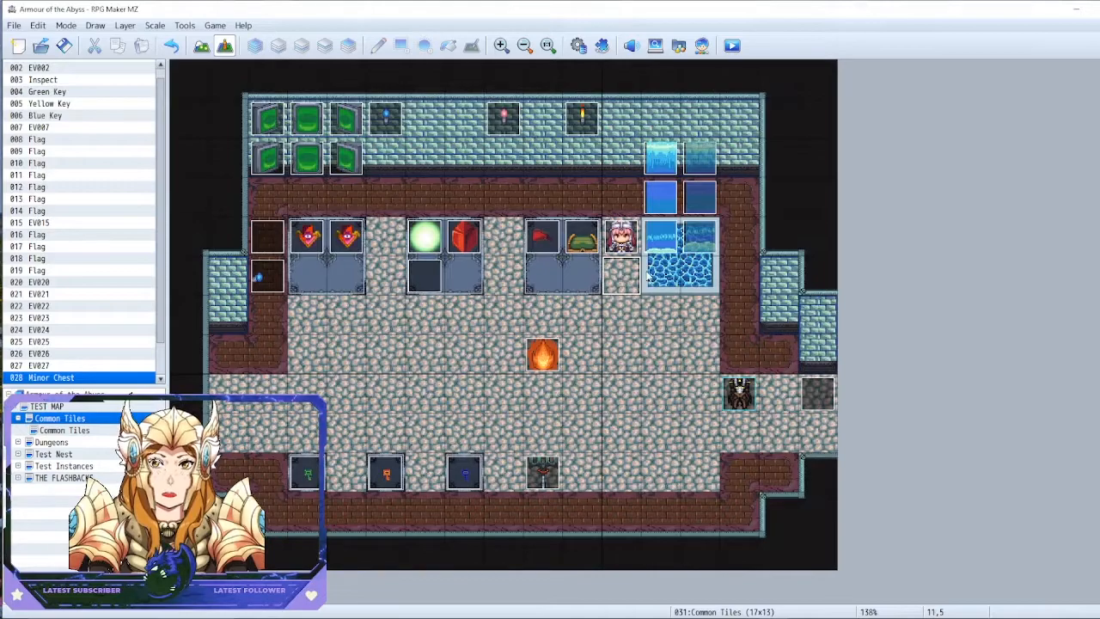
click(780, 423)
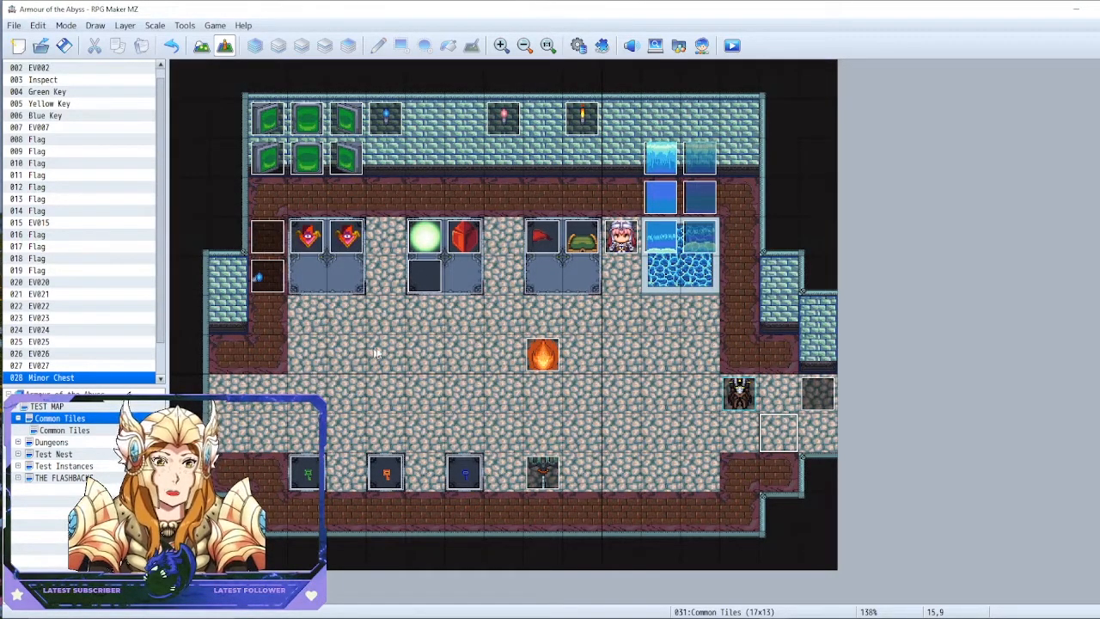
click(426, 354)
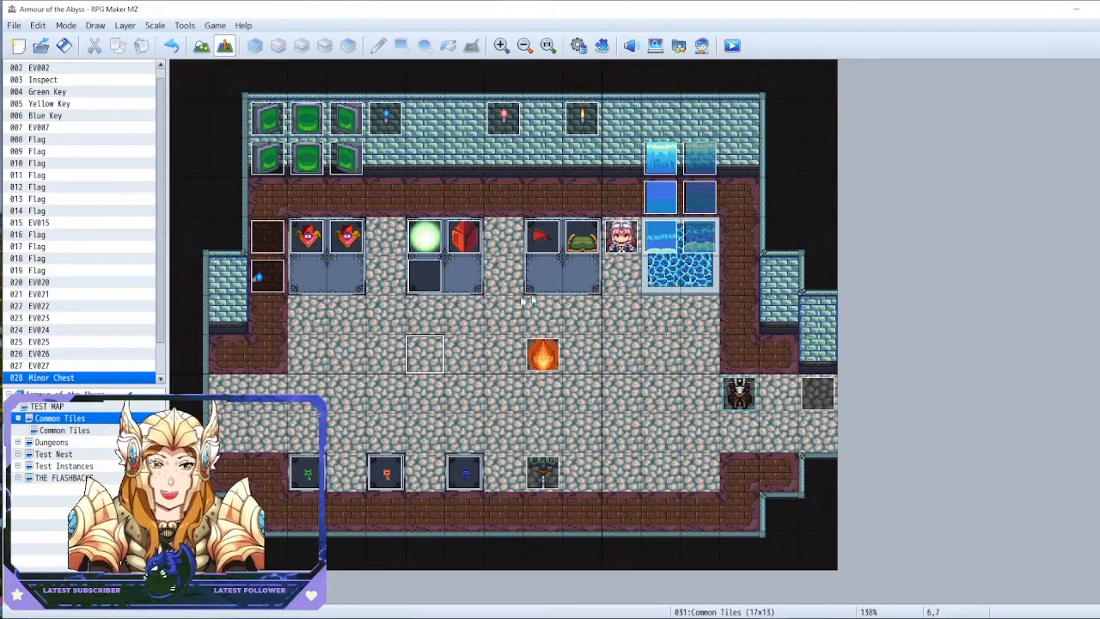